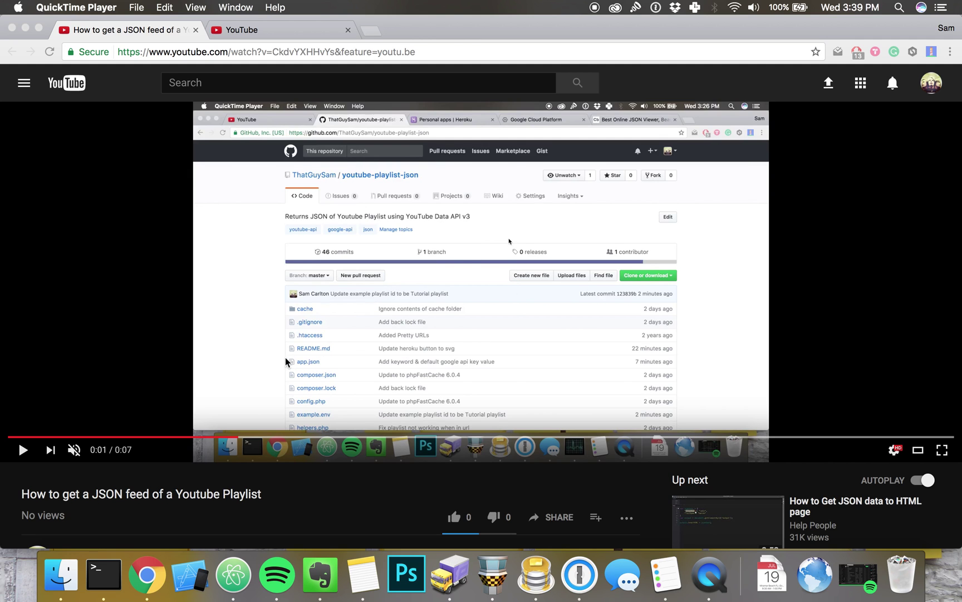
Step: Glance at the 1990s playlist, then open the tutorial description's GitHub Repo link in a new tab
left_click(255, 31)
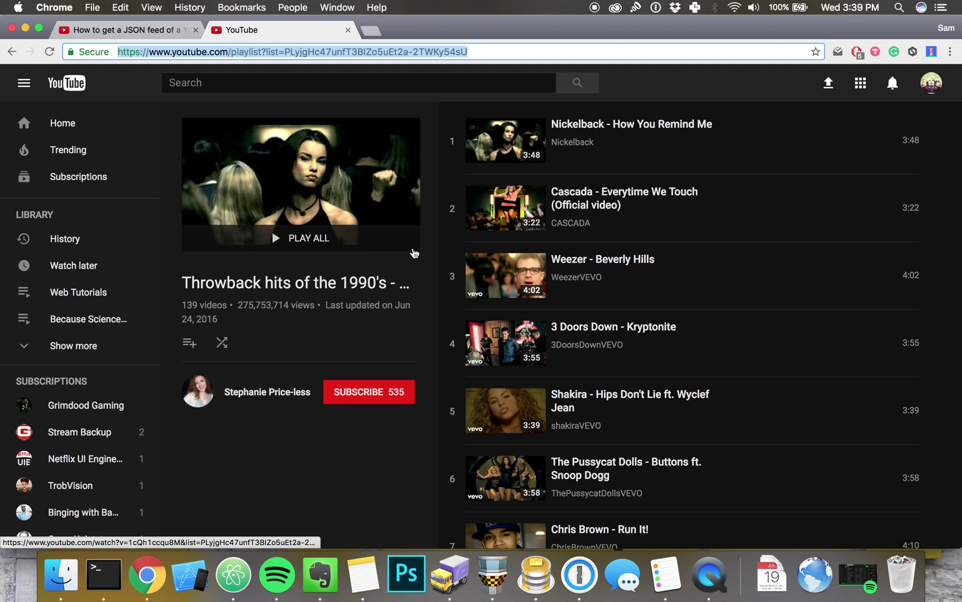
scroll(486, 281, "down", 4)
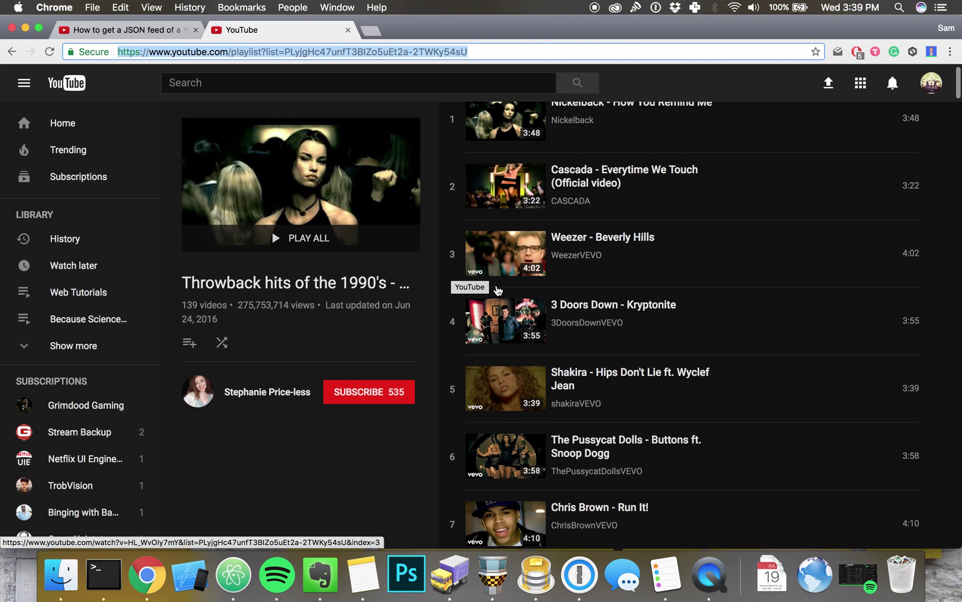
scroll(495, 287, "up", 4)
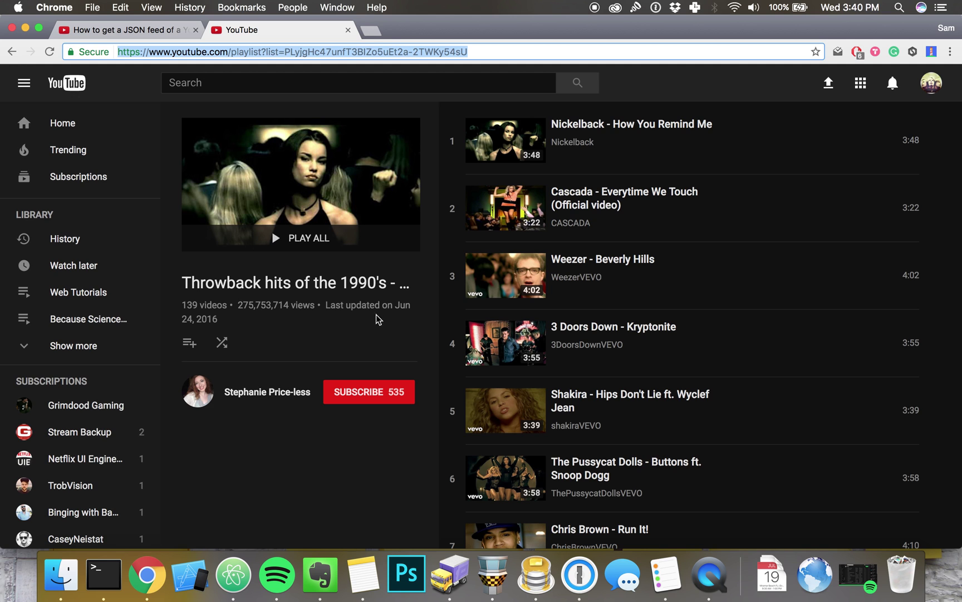
left_click(164, 29)
scroll(210, 219, "down", 3)
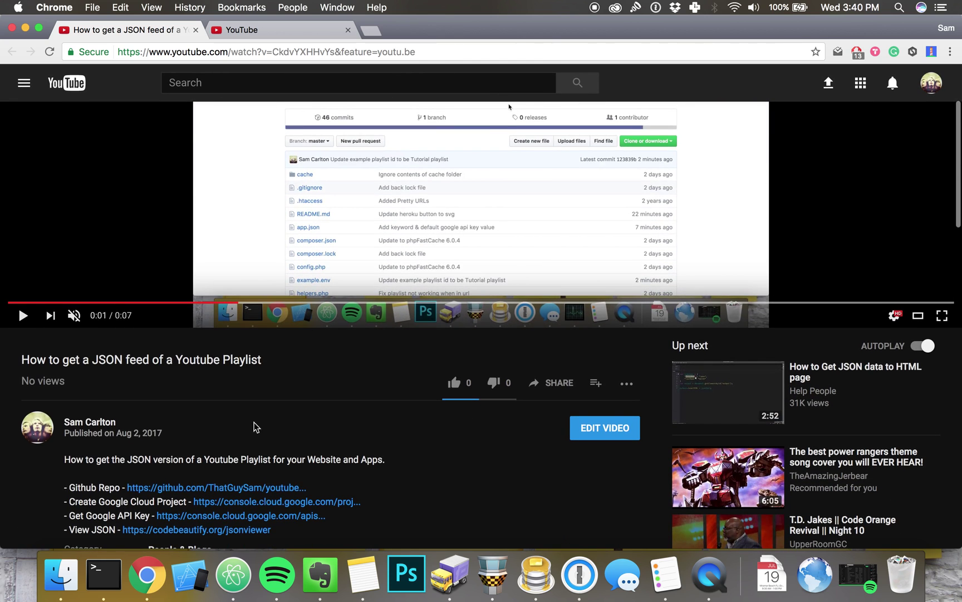
scroll(366, 320, "up", 3)
scroll(211, 371, "down", 5)
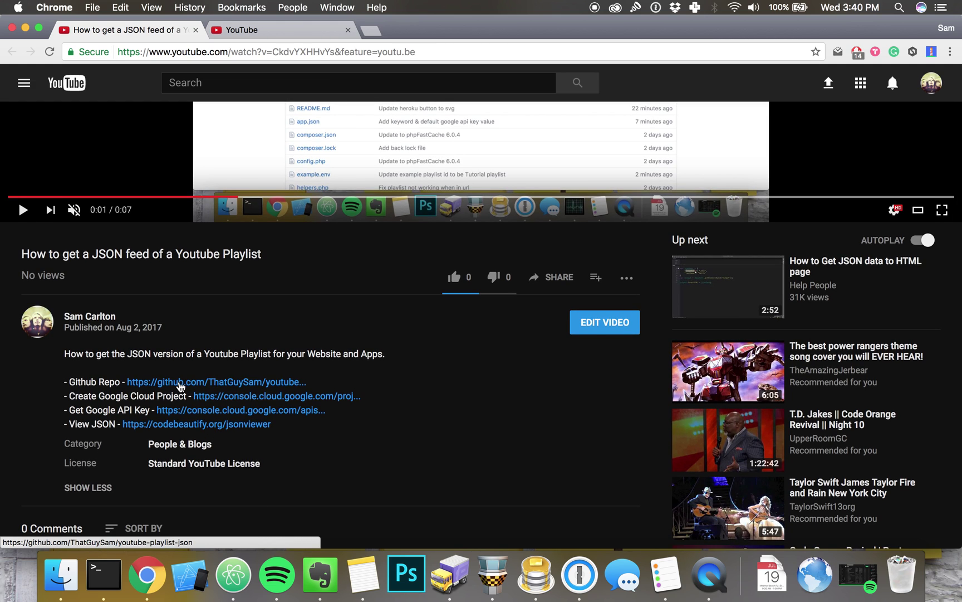
left_click(180, 386)
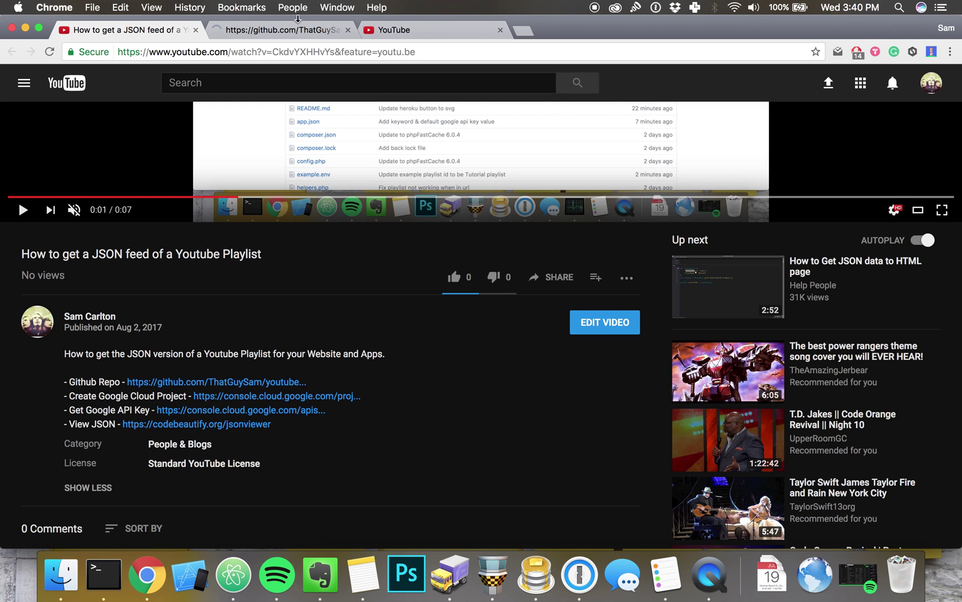
Step: From the youtube-playlist-json README, use Deploy to Heroku to reach the Create New App form
left_click(273, 31)
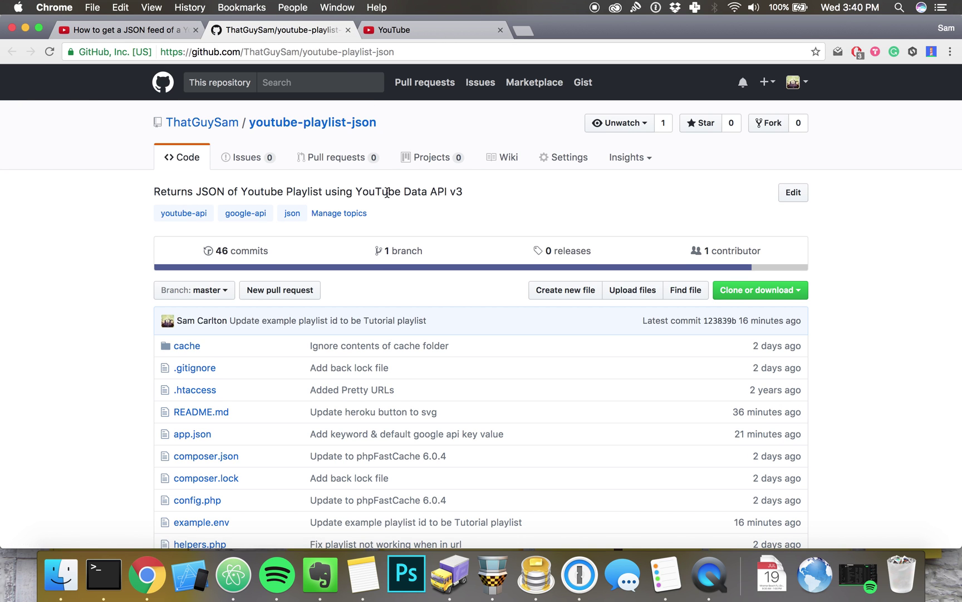
scroll(390, 248, "down", 5)
scroll(393, 247, "up", 5)
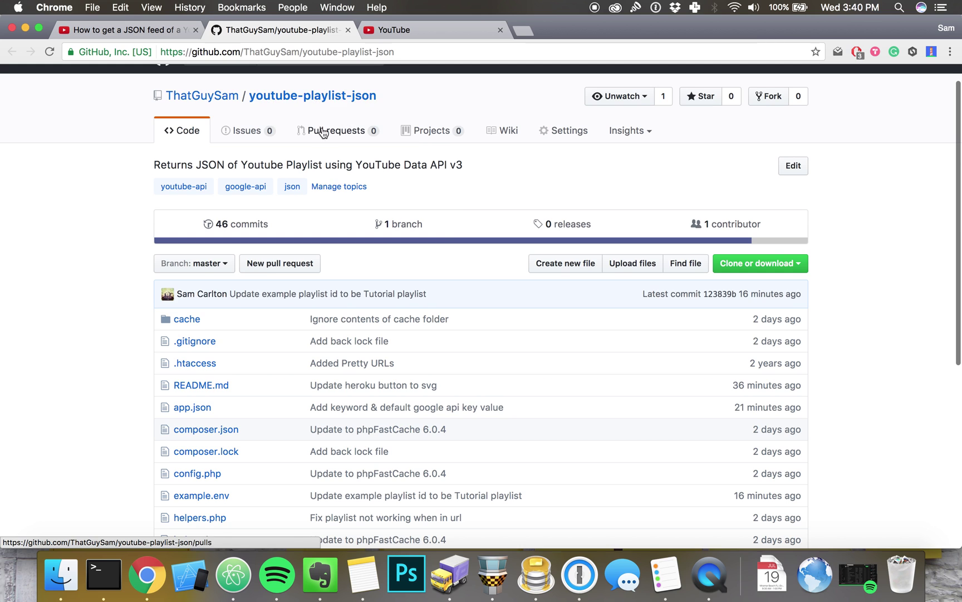
scroll(436, 227, "down", 6)
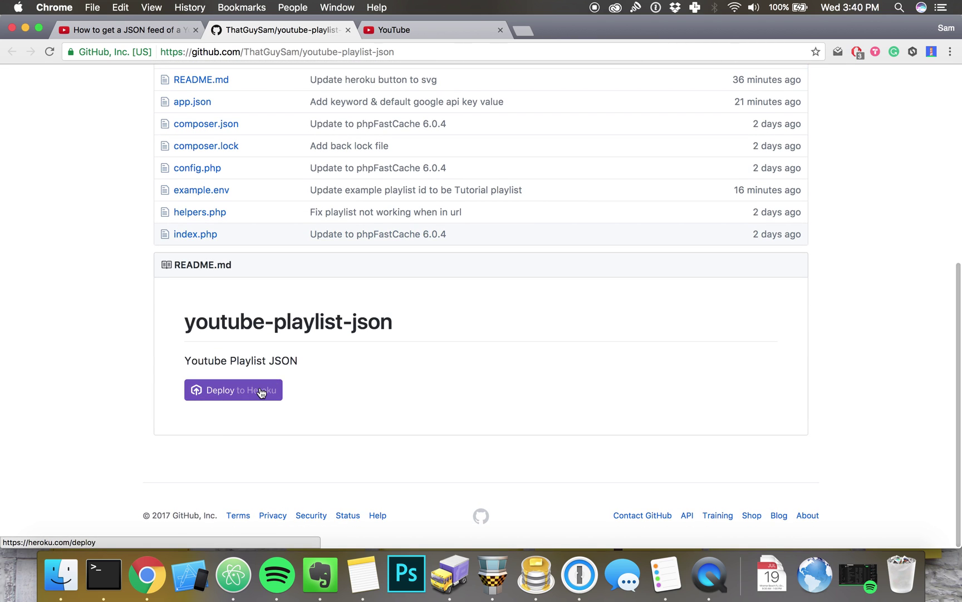
left_click(261, 393)
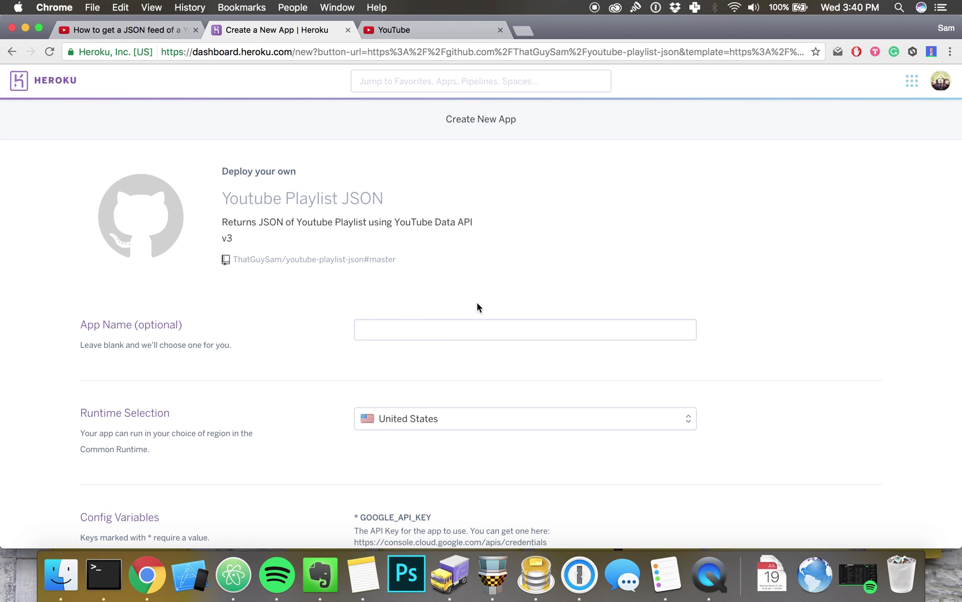
left_click(452, 331)
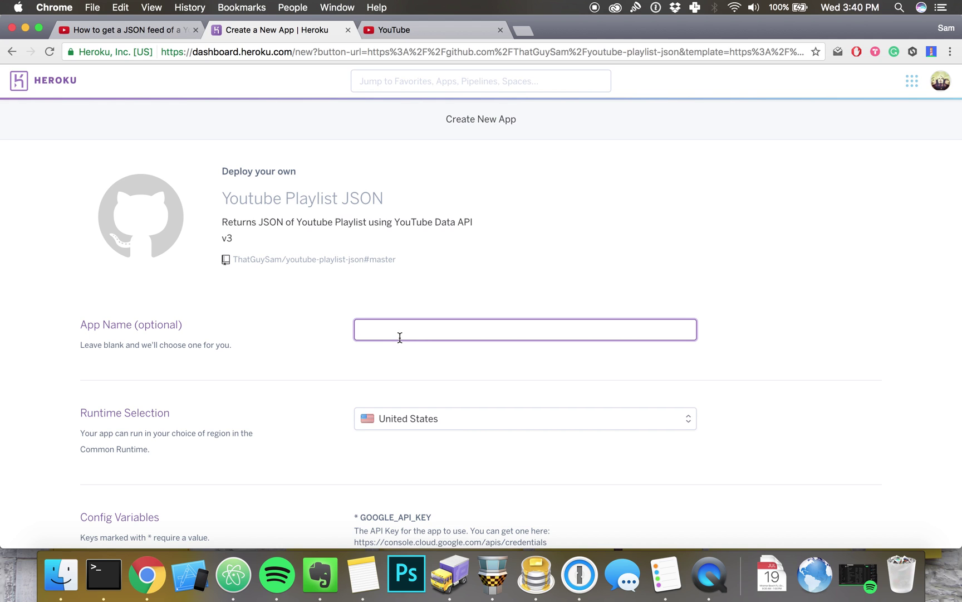
Step: Enter json-01 as the app name and scroll down to the Config Variables
type("json")
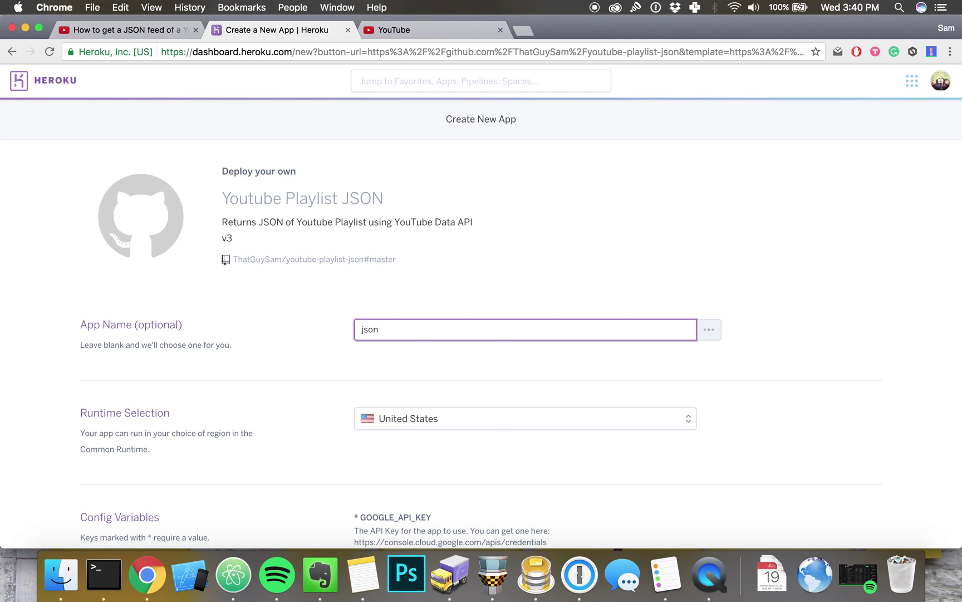
type("-01")
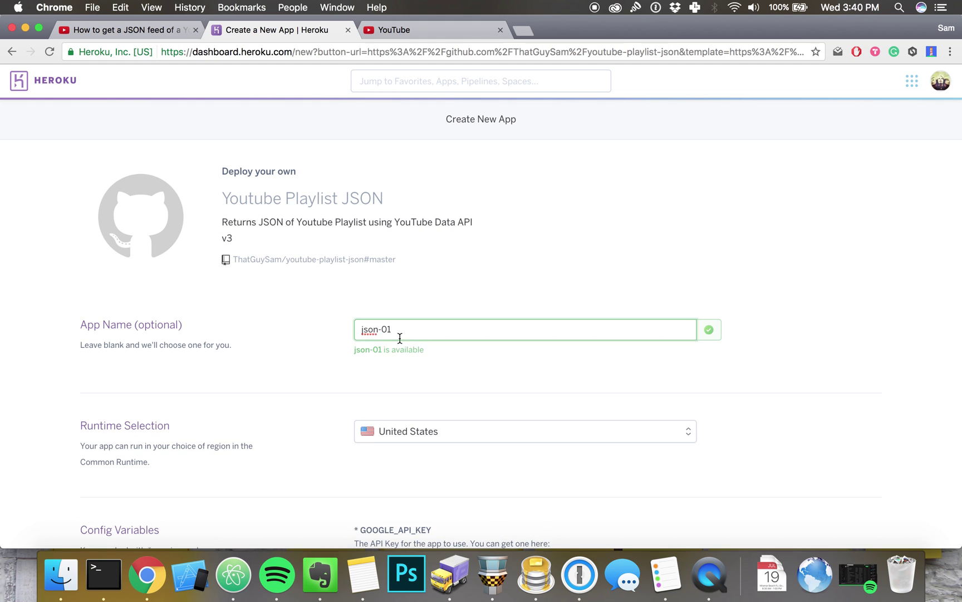
scroll(564, 400, "down", 5)
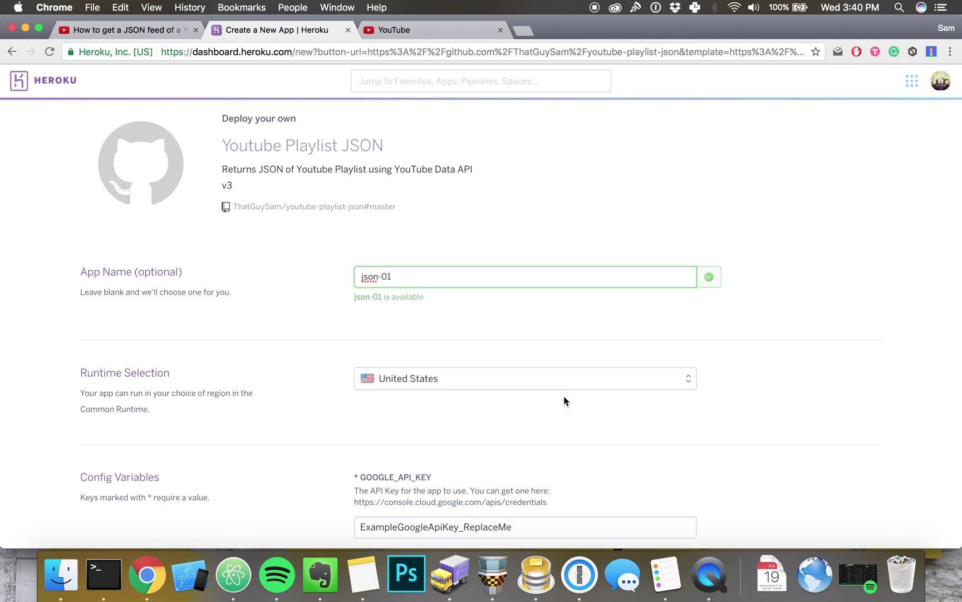
scroll(564, 400, "down", 2)
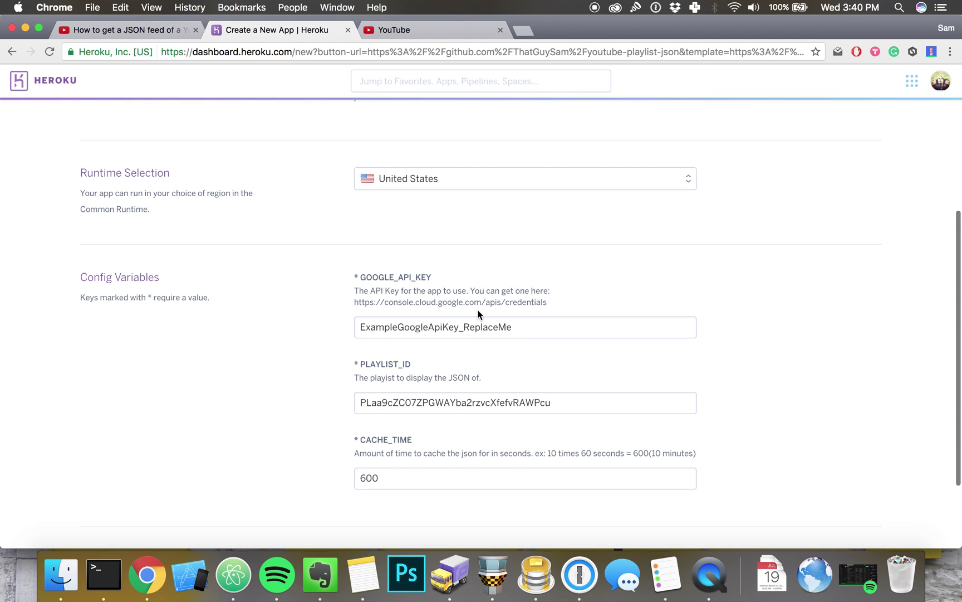
scroll(473, 312, "down", 2)
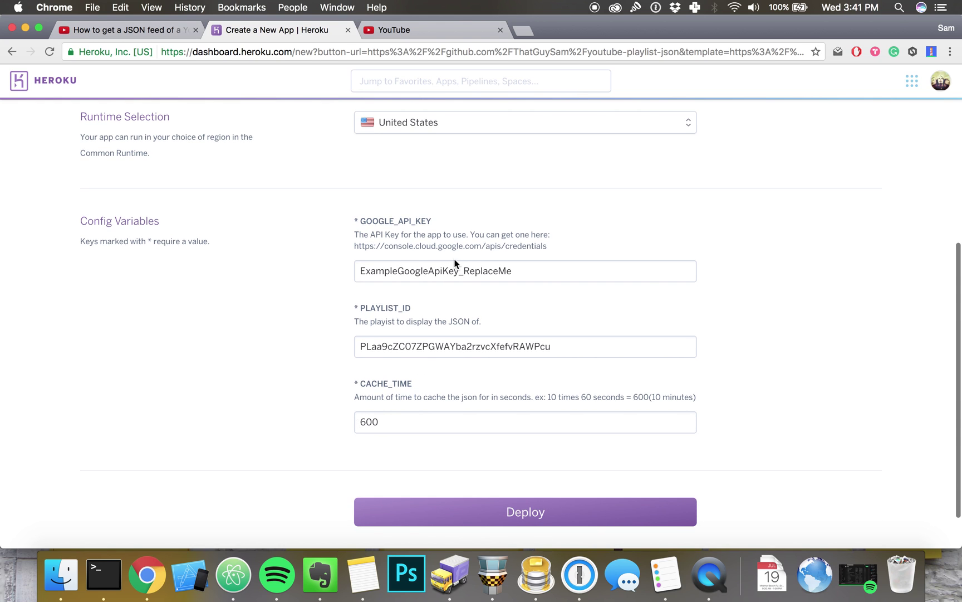
double_click(428, 273)
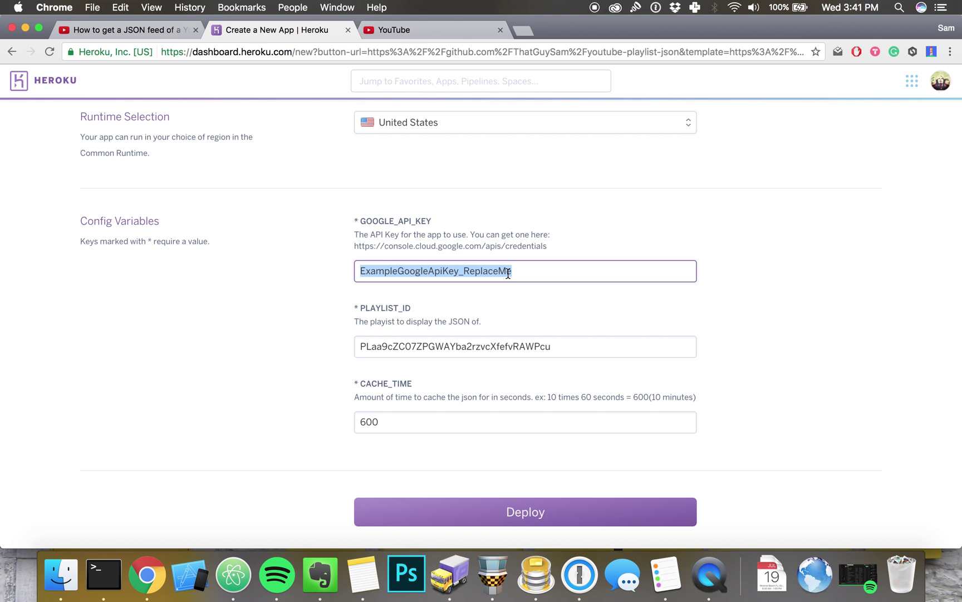
double_click(457, 346)
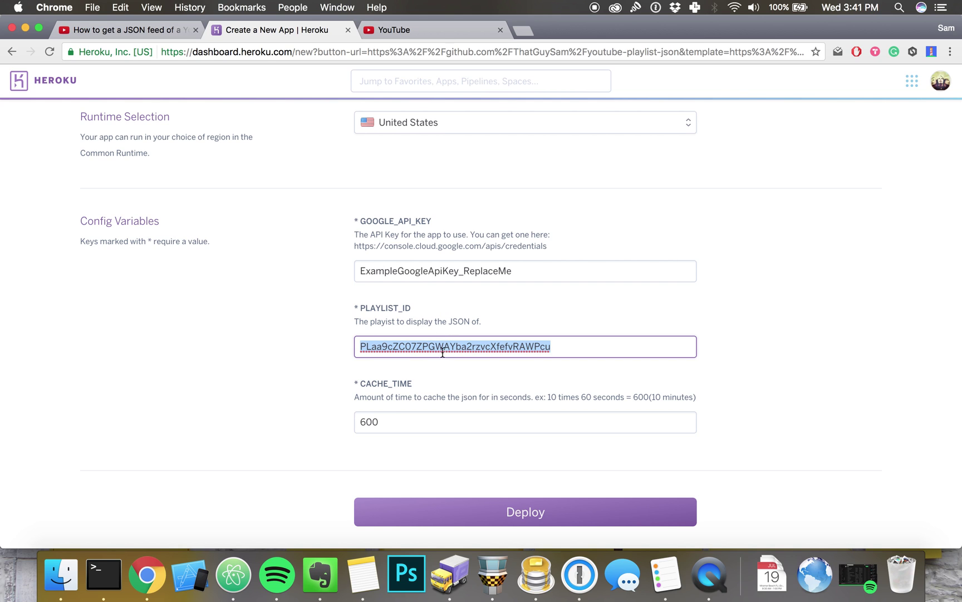
left_click(399, 411)
double_click(399, 421)
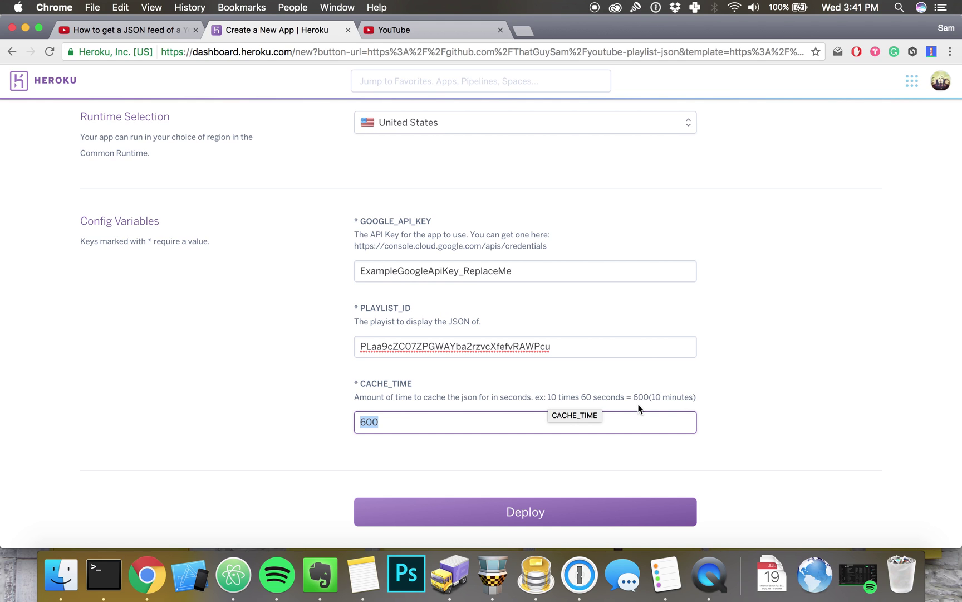
left_click(378, 422)
left_click_drag(376, 422, 347, 423)
left_click(376, 422)
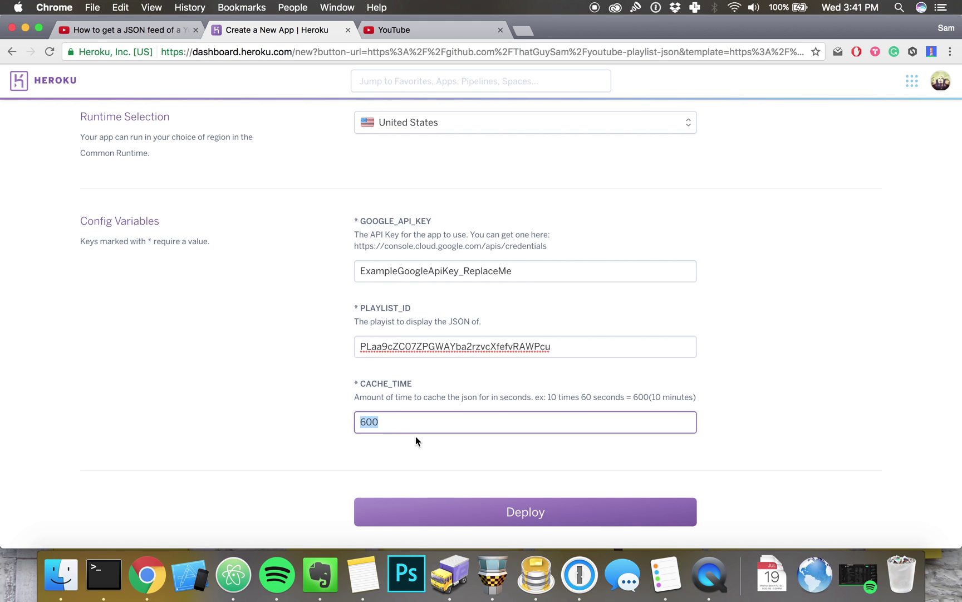
left_click(550, 396)
left_click_drag(549, 396, 694, 396)
left_click(694, 396)
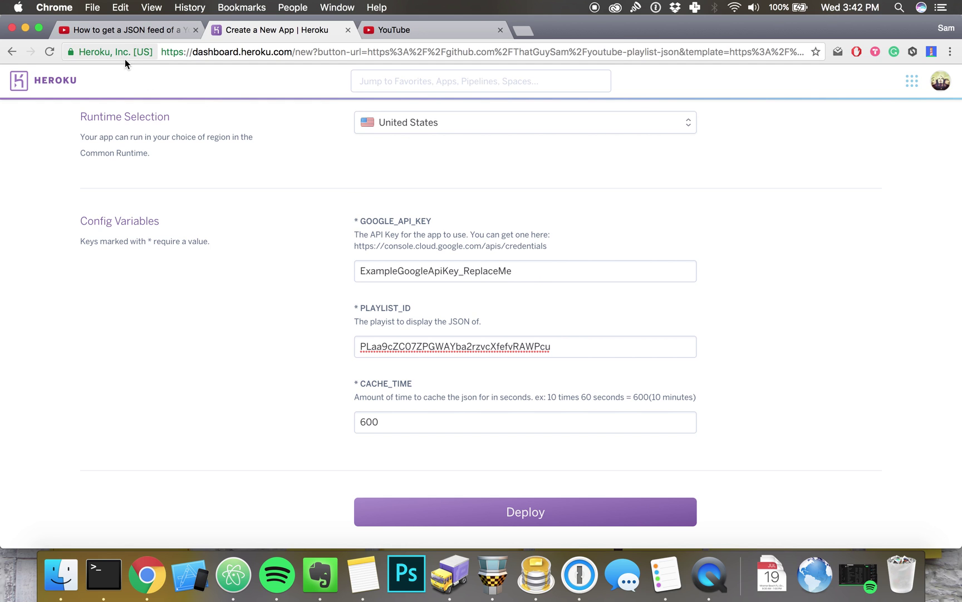
left_click(128, 30)
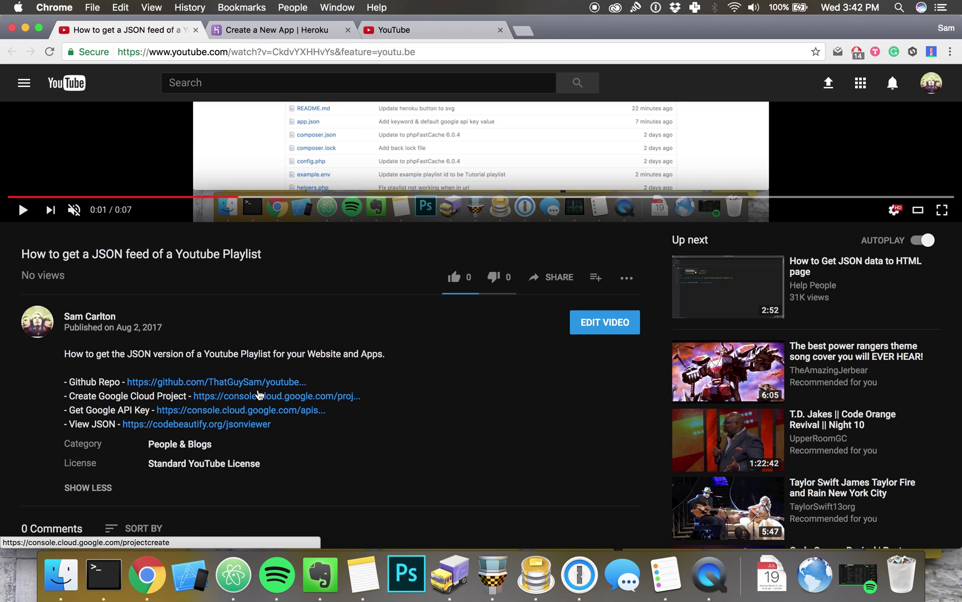
Step: Create a Google Cloud project named '1990s and 2000s Music Videos'
left_click(259, 399)
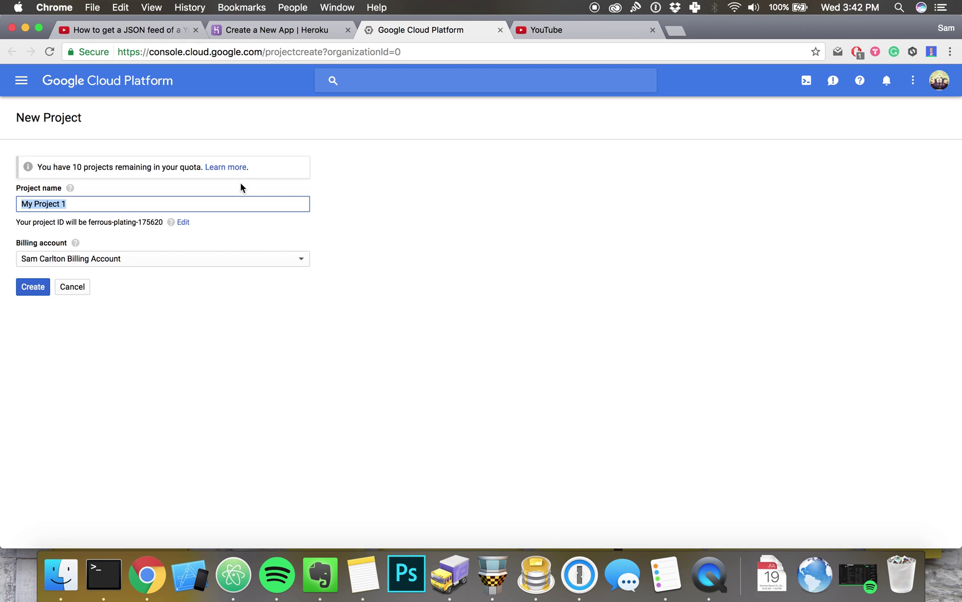
type("Awe")
key("BackSpace")
key("BackSpace")
key("BackSpace")
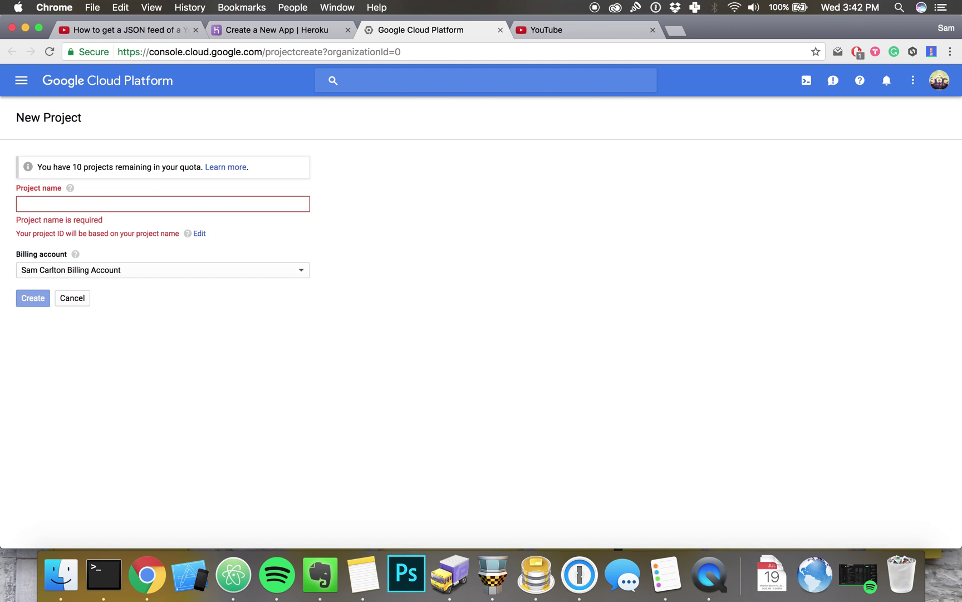
type("1990")
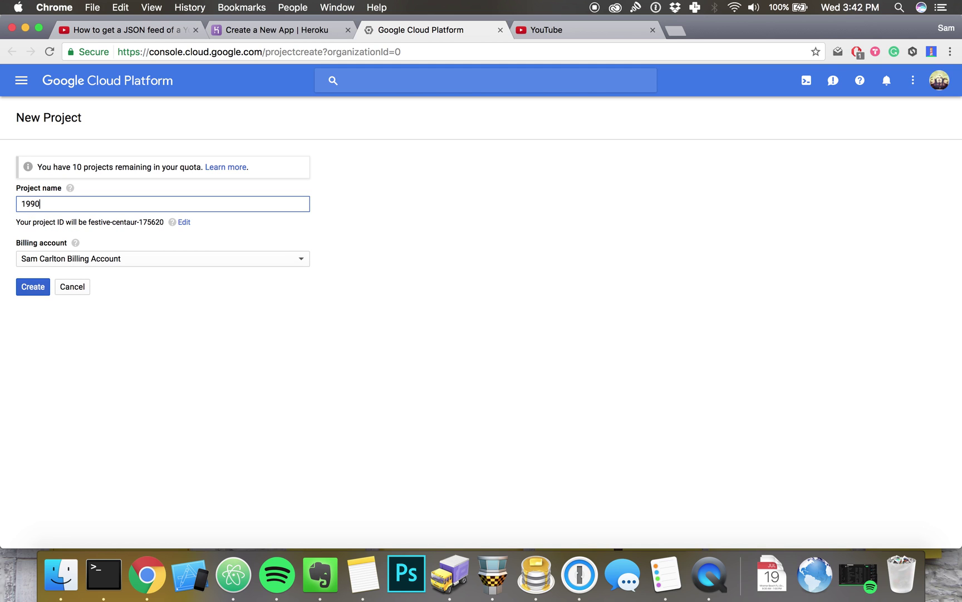
type("s ")
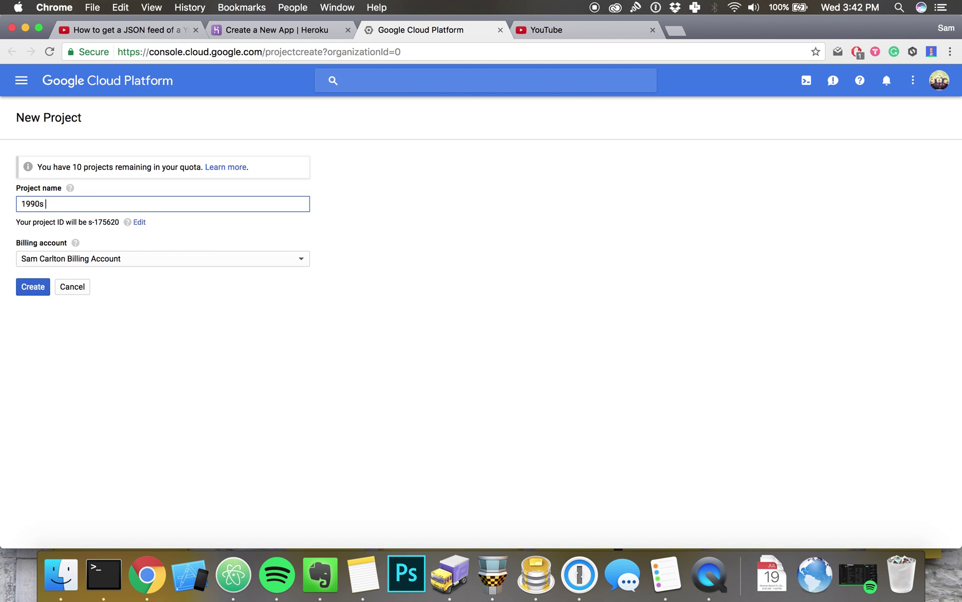
type("& 200")
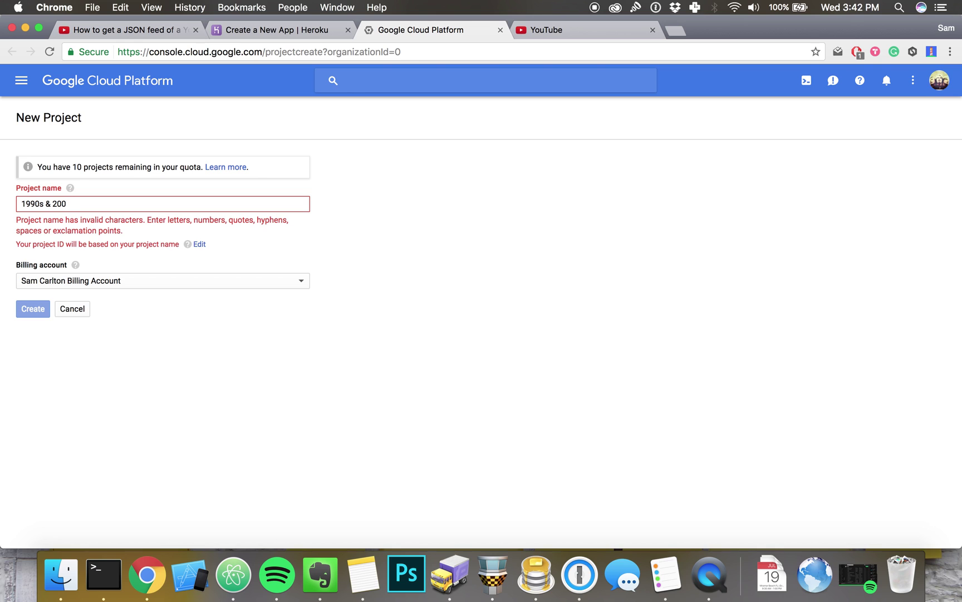
type("0s Music")
left_click(52, 204)
key("BackSpace")
key("BackSpace")
type("and ")
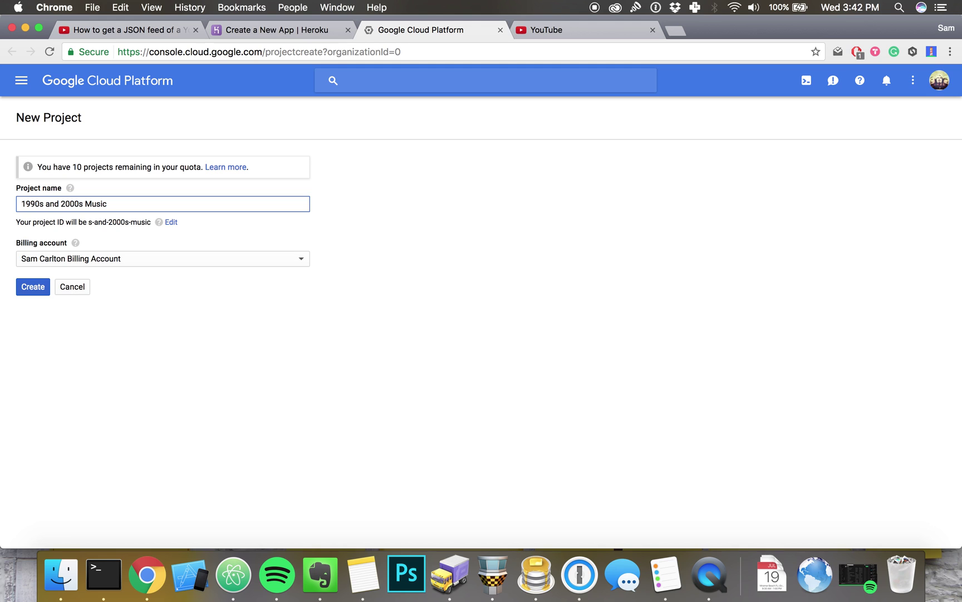
type("Videos")
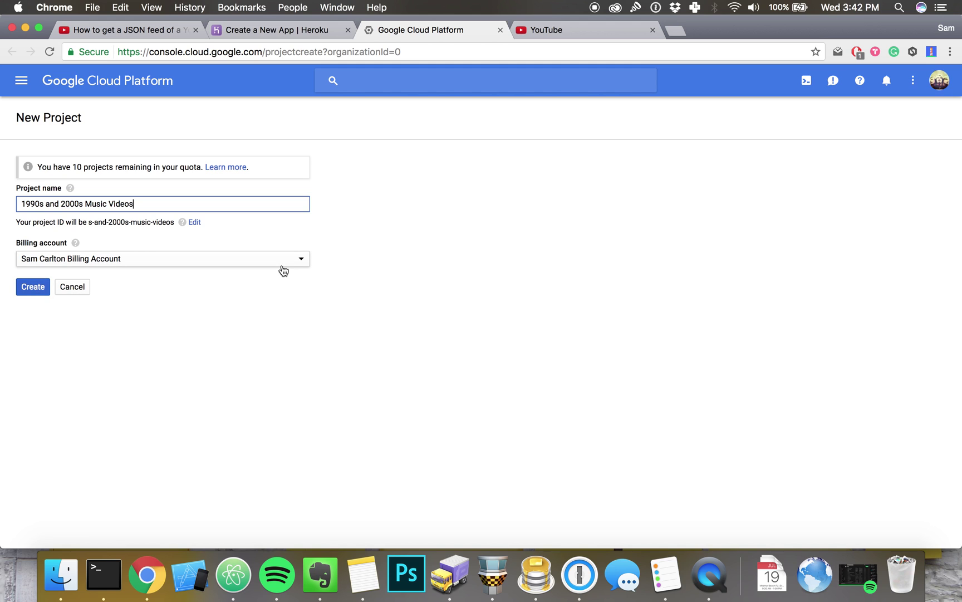
left_click(371, 268)
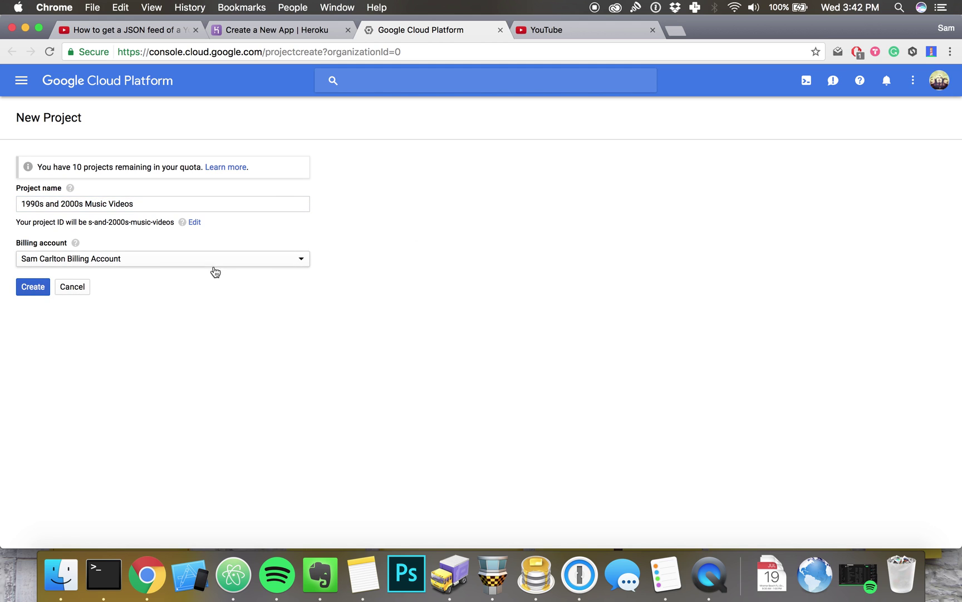
left_click(33, 287)
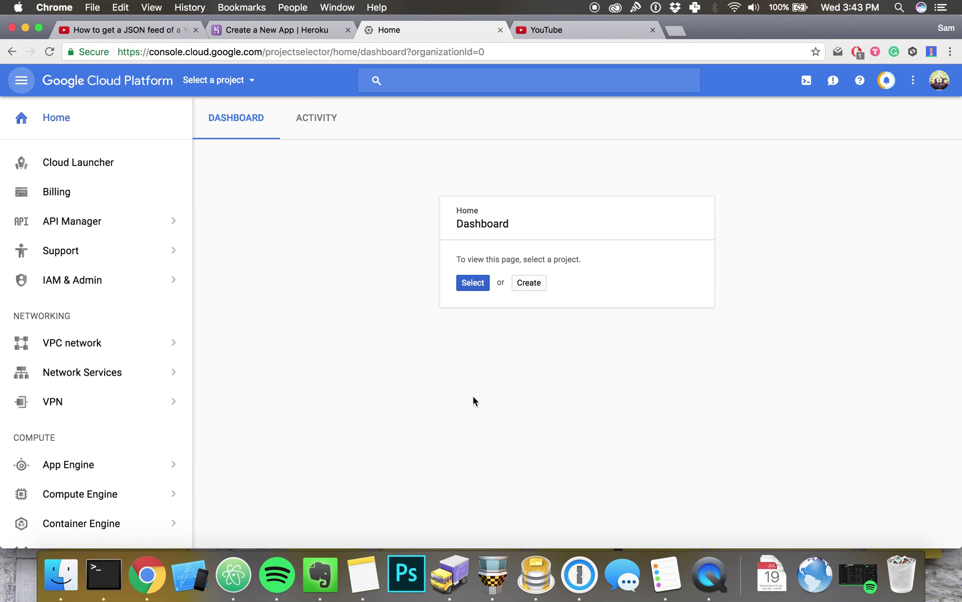
Step: Dismiss the project list without choosing and return to the Heroku setup page
left_click(482, 287)
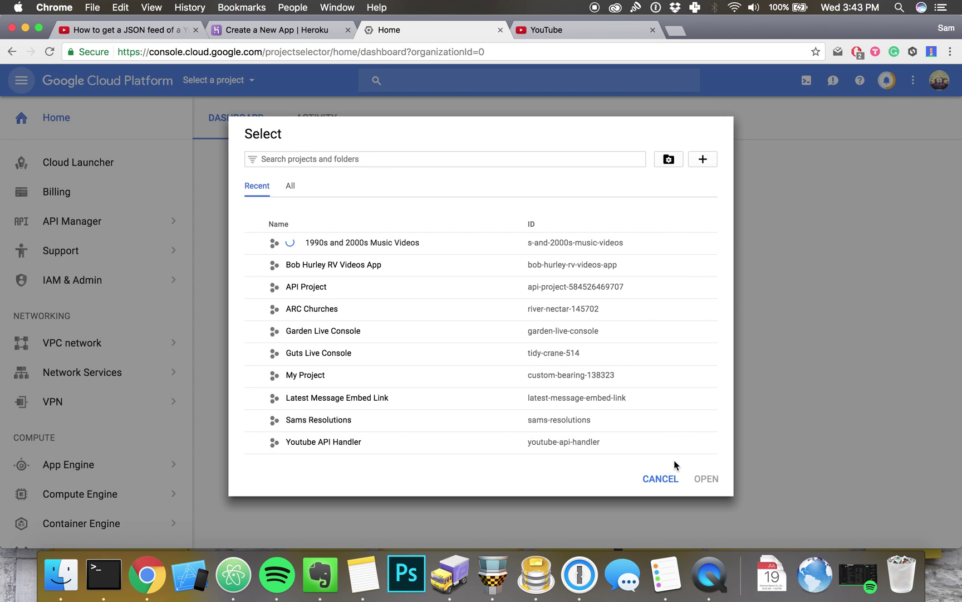
left_click(660, 491)
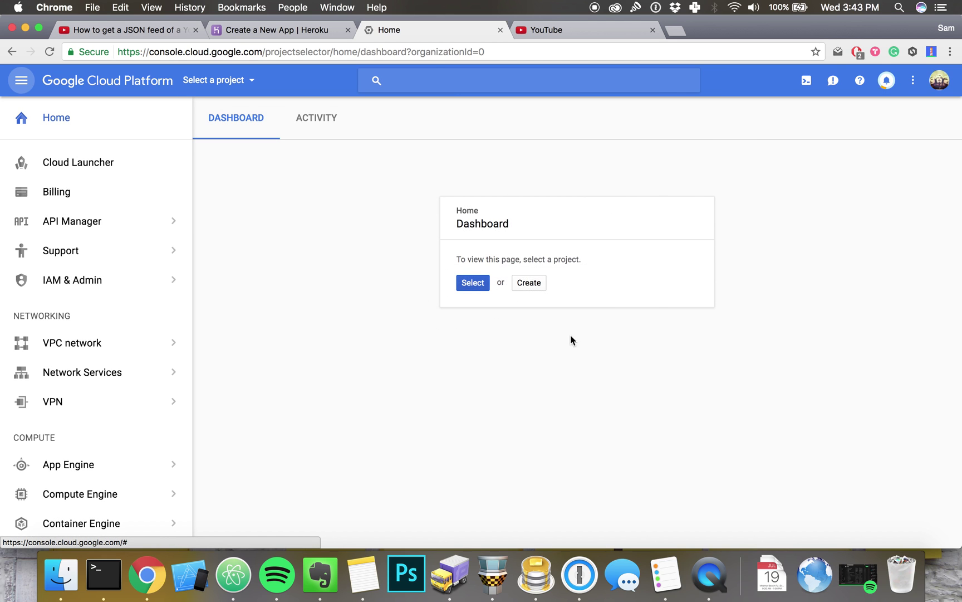
left_click(286, 31)
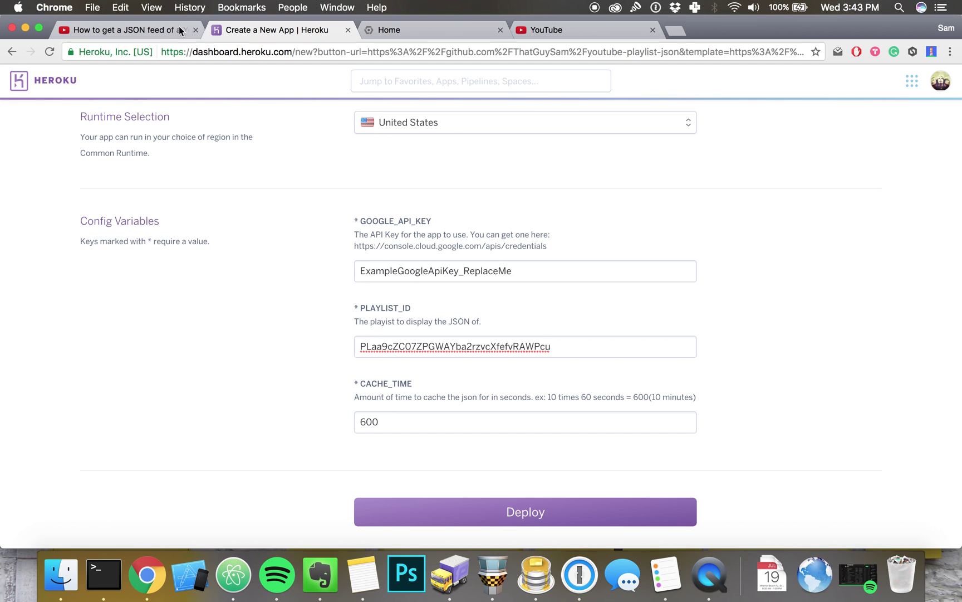
Step: Open the tutorial's JSON viewer link in a new tab placed after YouTube
left_click(158, 28)
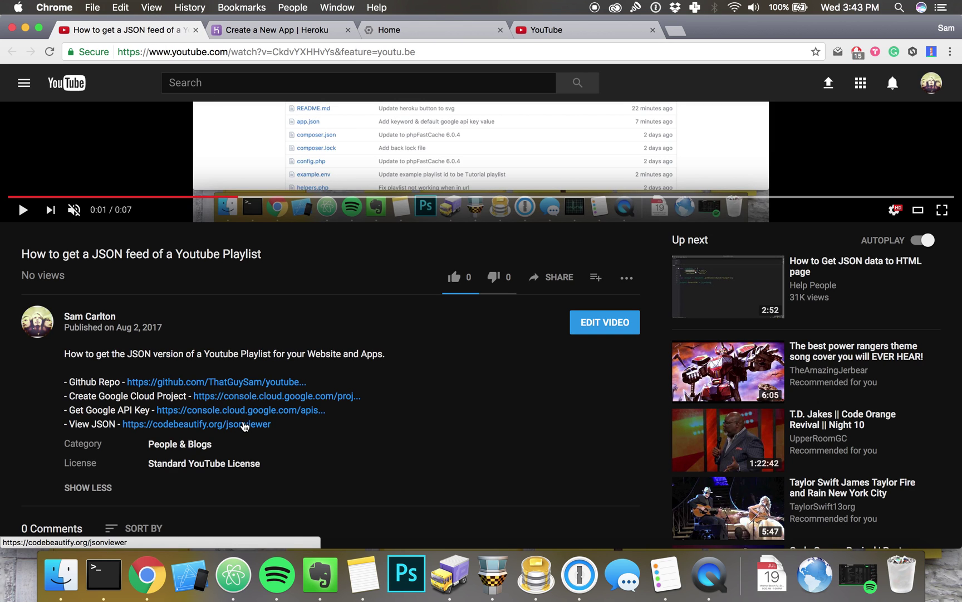
left_click(243, 424, "super")
left_click_drag(580, 30, 724, 31)
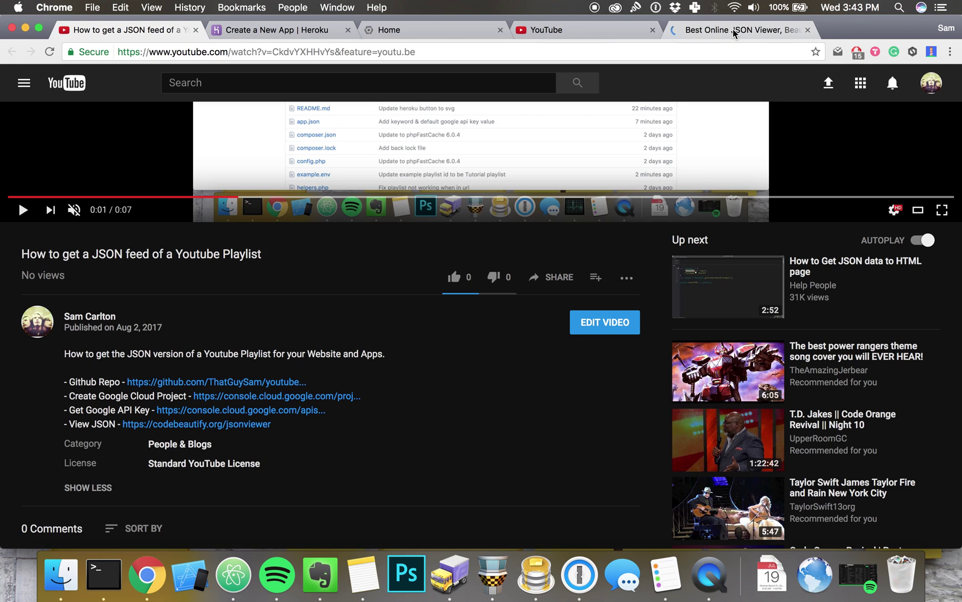
Step: Copy the playlist ID from the YouTube playlist URL into the PLAYLIST_ID field
left_click(569, 35)
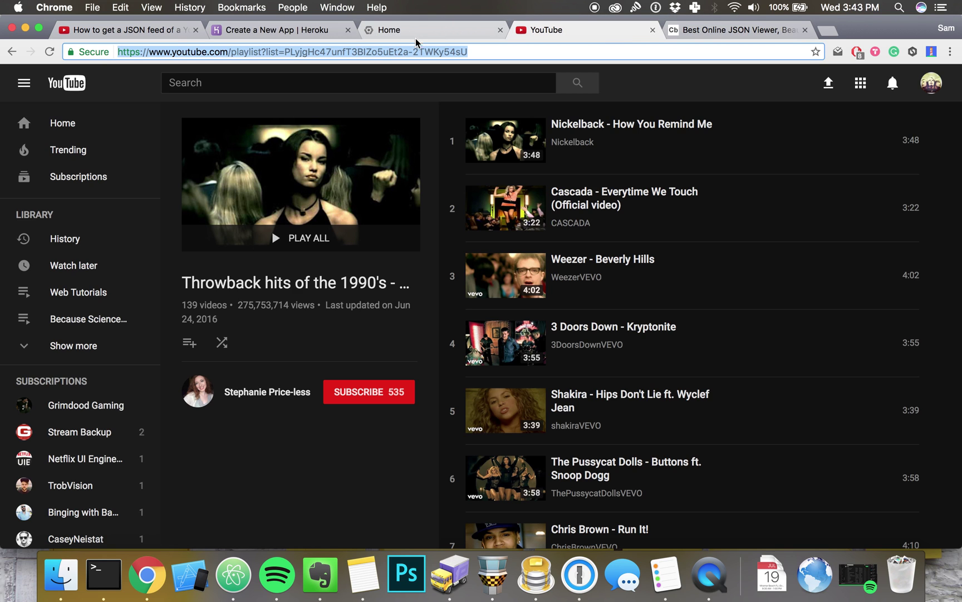
left_click(400, 49)
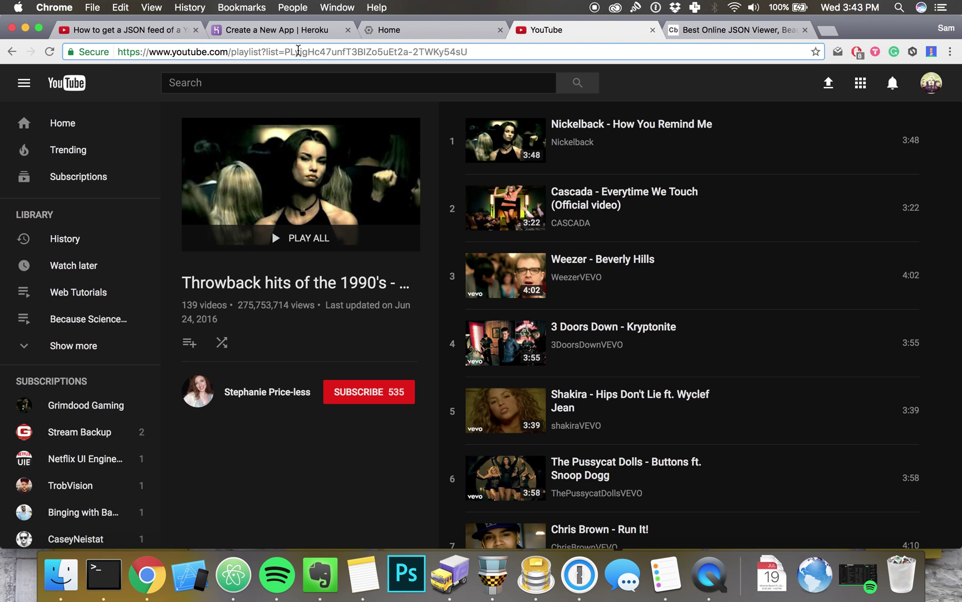
left_click_drag(287, 51, 472, 49)
key("super+c")
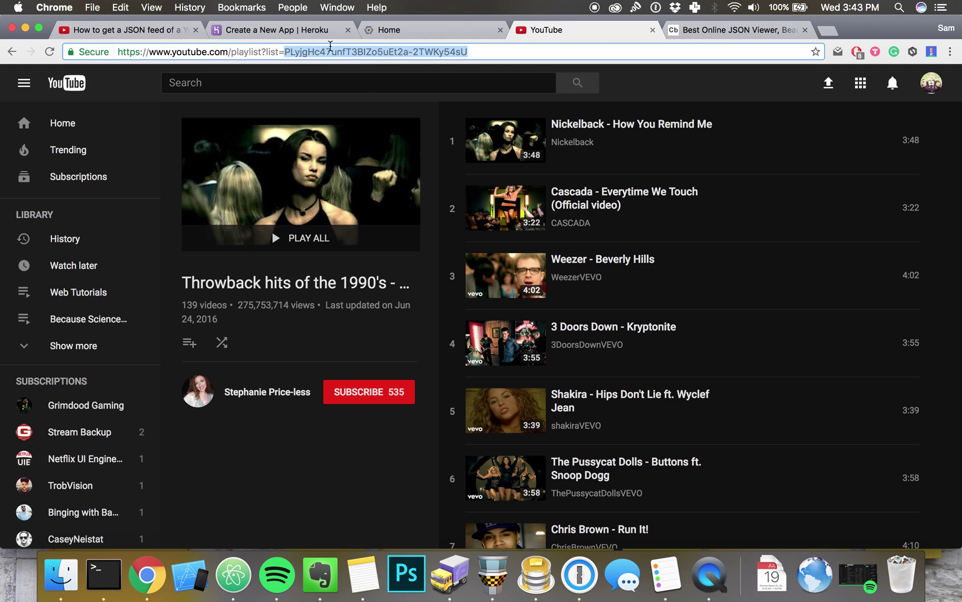
left_click(309, 27)
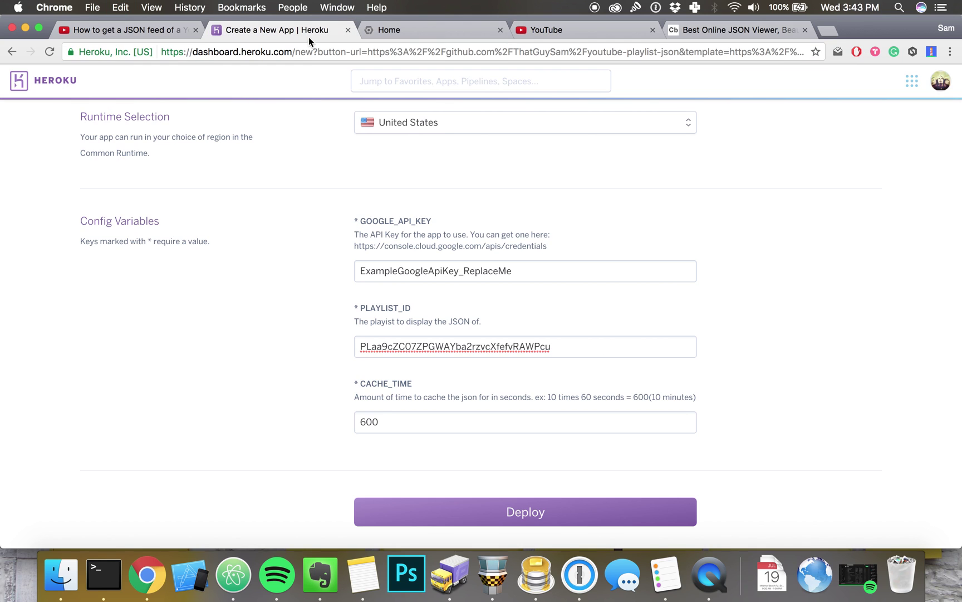
double_click(441, 340)
key("BackSpace")
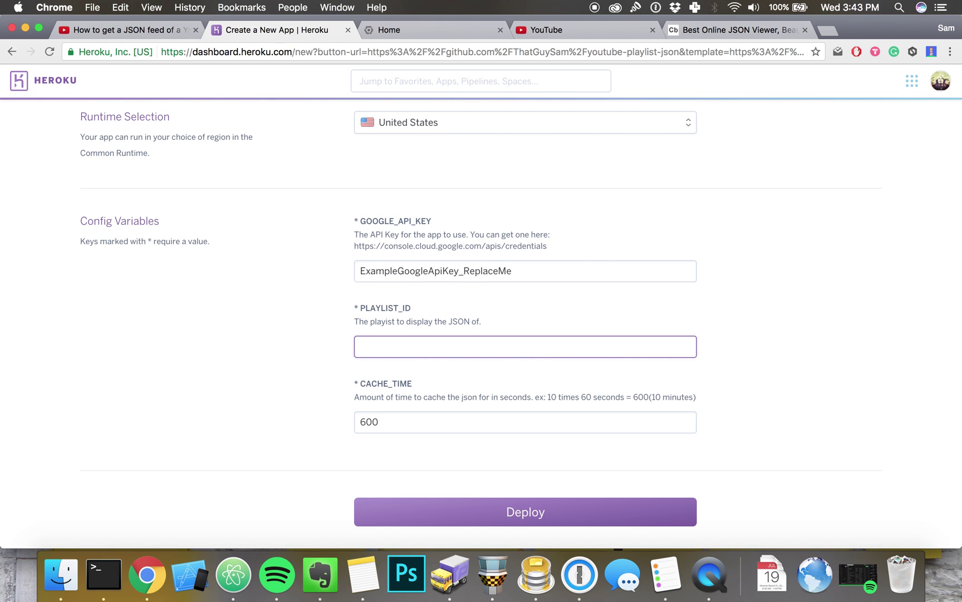
key("super+v")
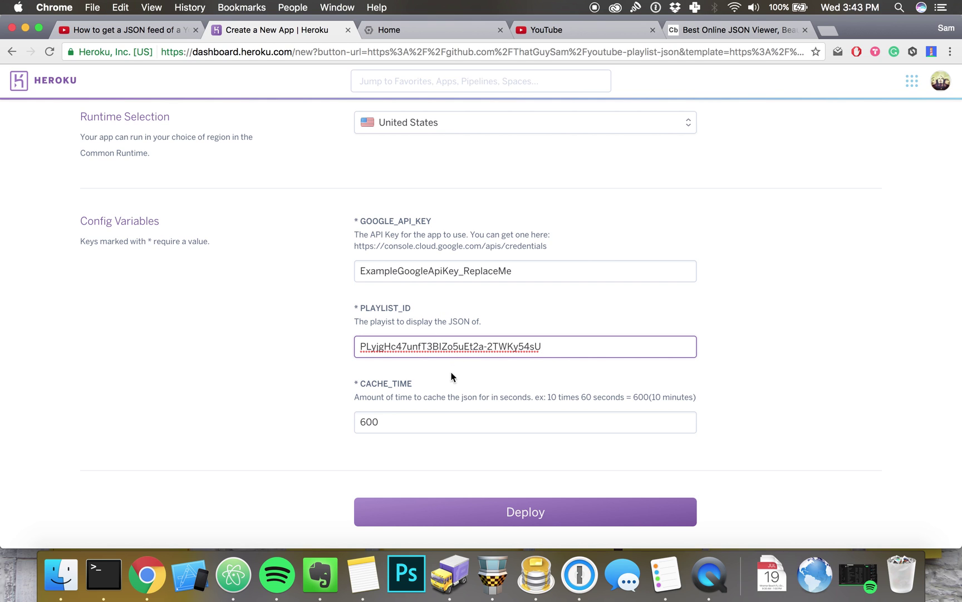
Step: Change CACHE_TIME from 600 to 1
left_click(434, 420)
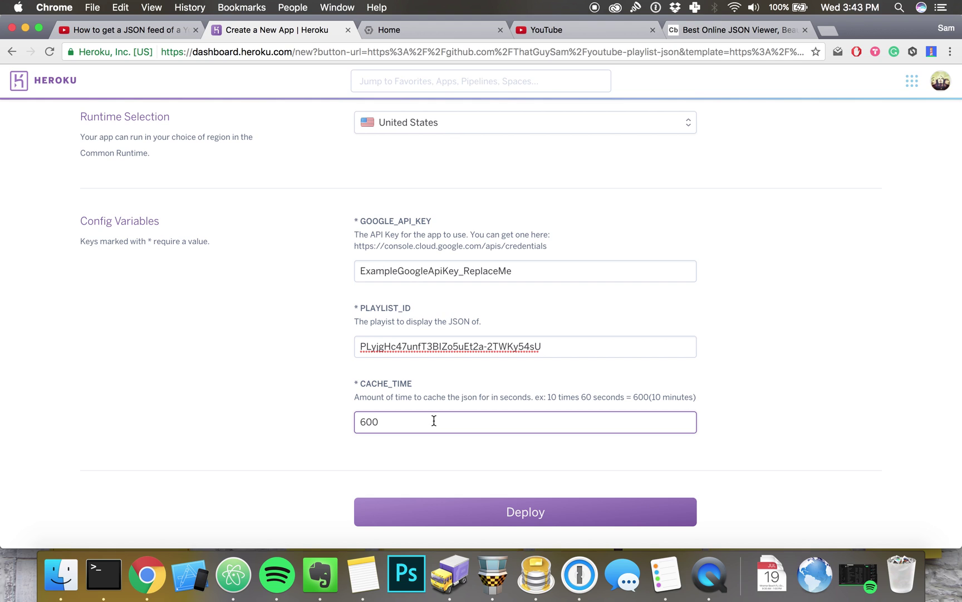
key("super+a")
key("BackSpace")
type("1")
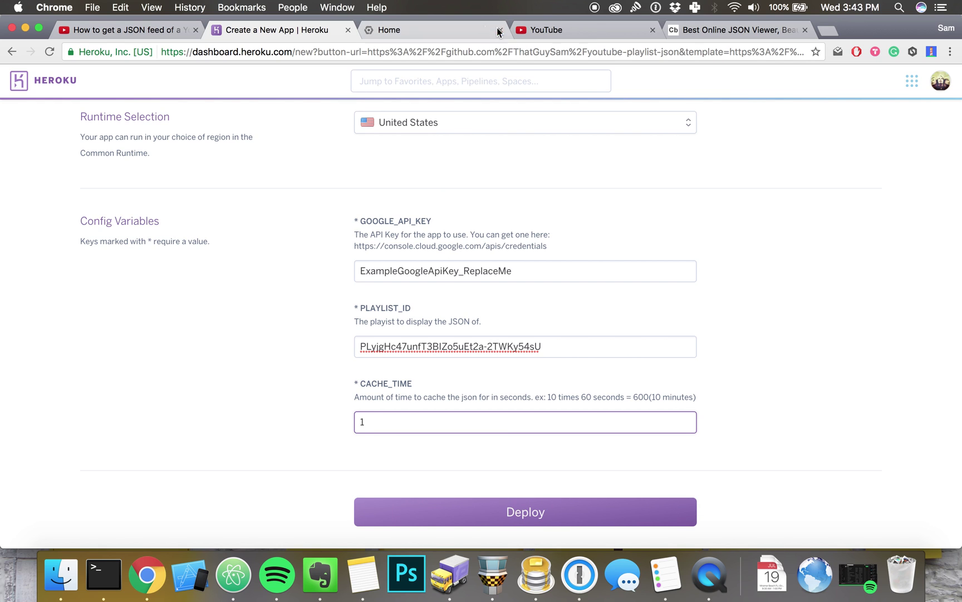
Step: Reload the Google Cloud console, pick the 1990s and 2000s Music Videos project, and go to API Manager
left_click(453, 32)
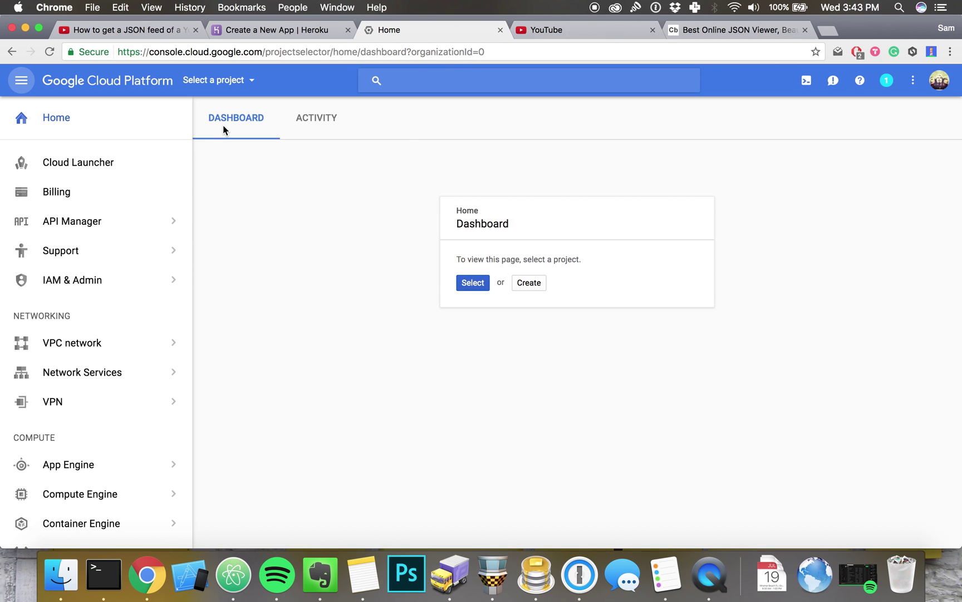
key("super+r")
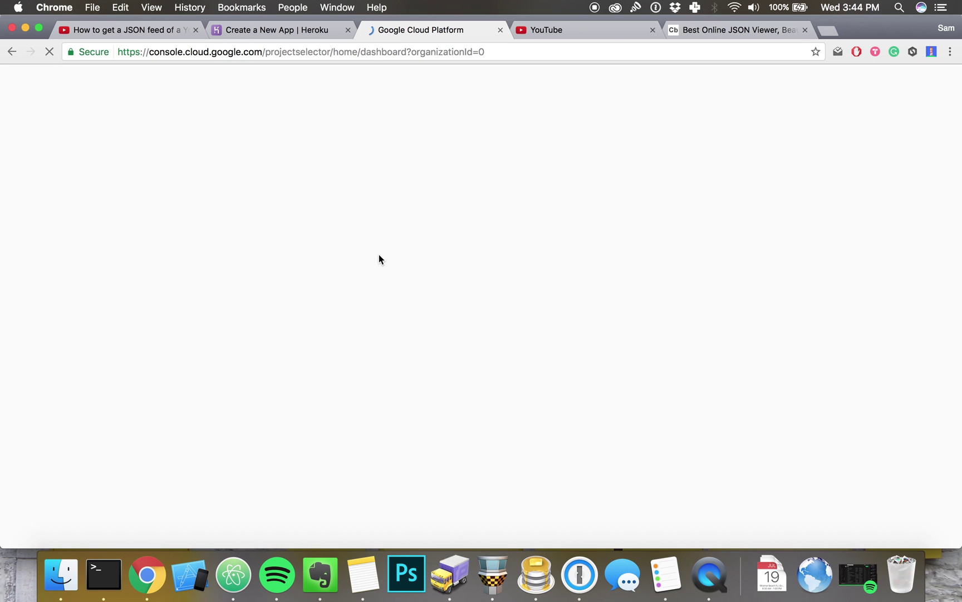
left_click(224, 77)
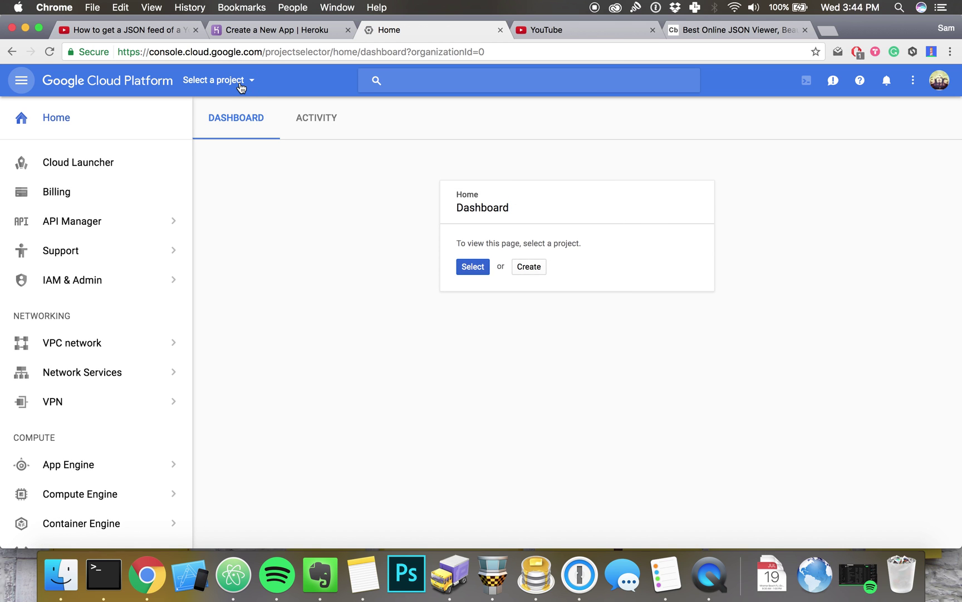
left_click(241, 84)
left_click(344, 244)
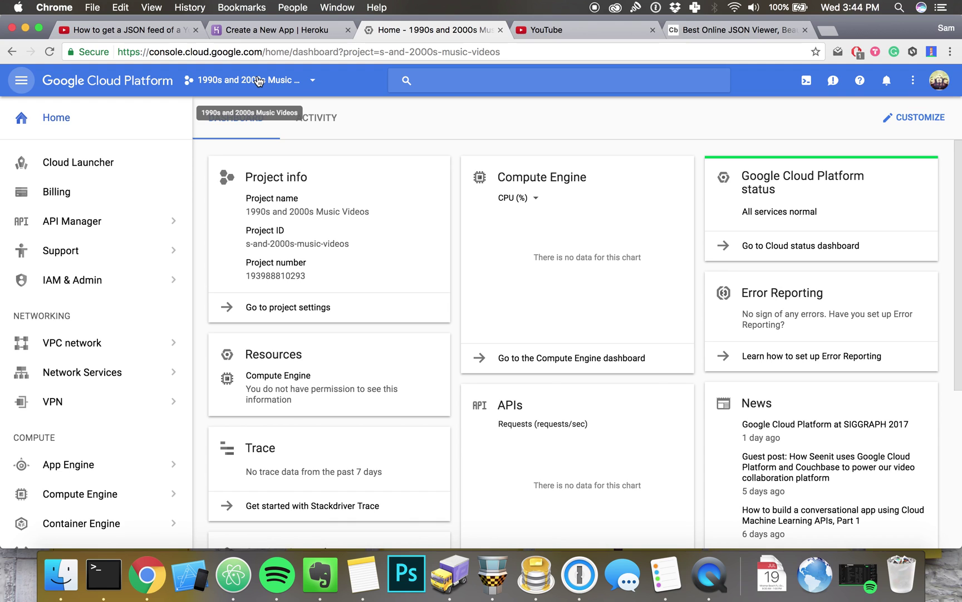
left_click(89, 221)
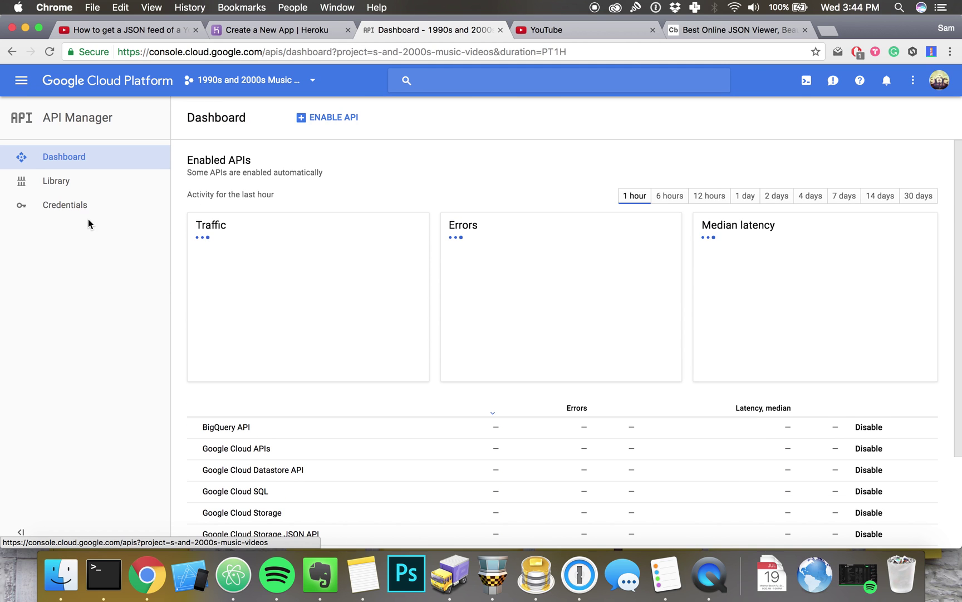
Step: Find the YouTube Data API v3 in the API library and enable it
left_click(67, 188)
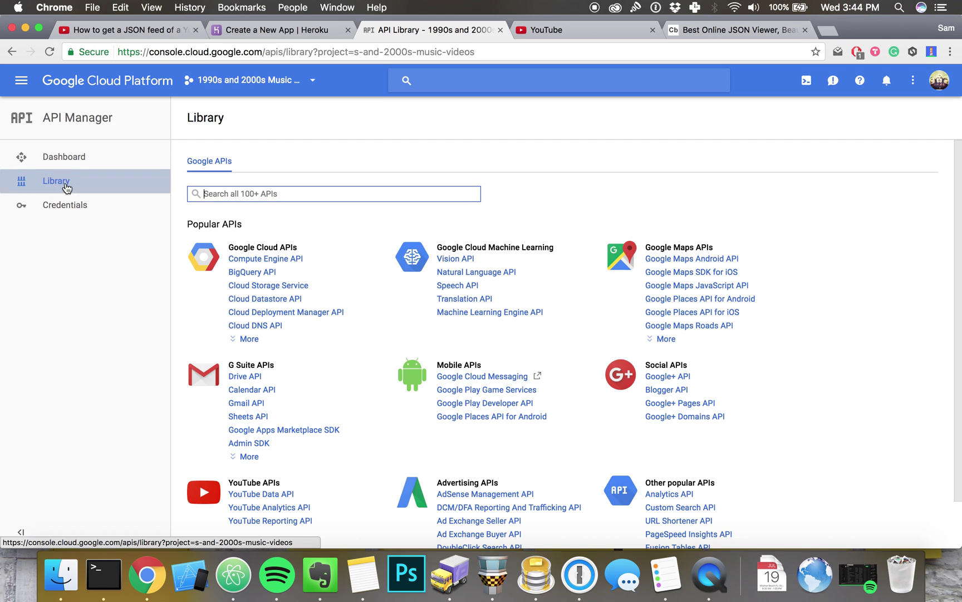
scroll(372, 361, "down", 2)
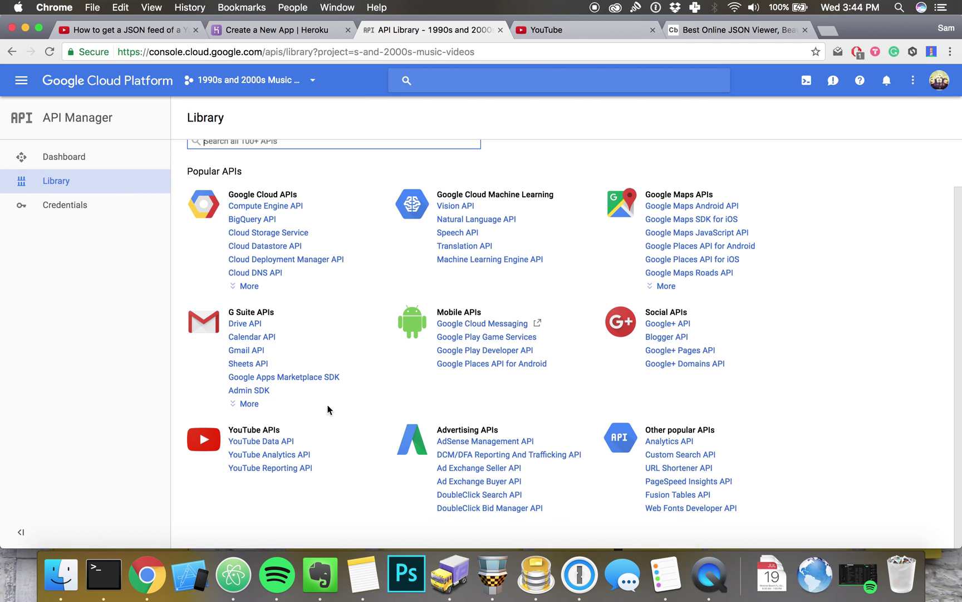
left_click(283, 442)
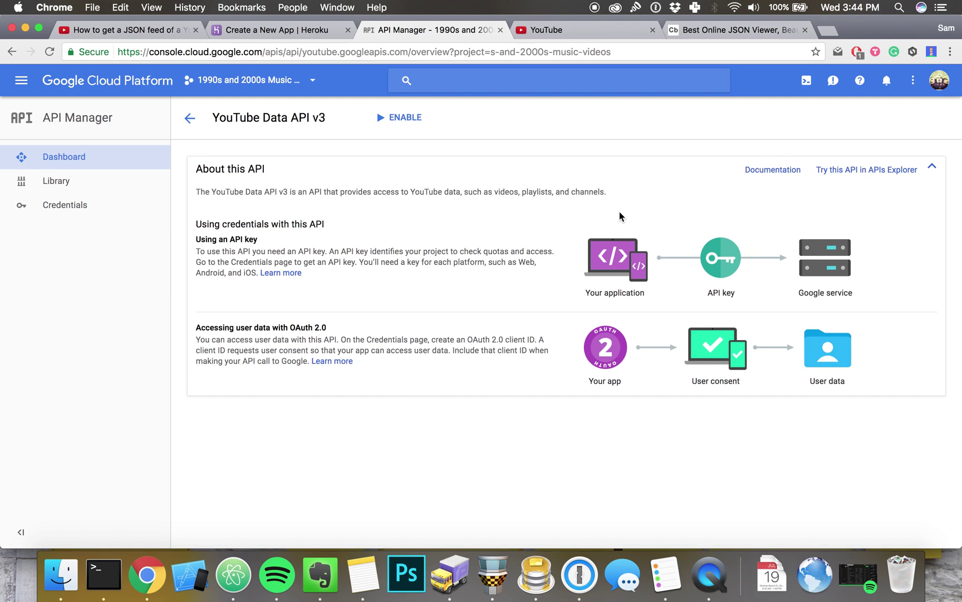
left_click(393, 118)
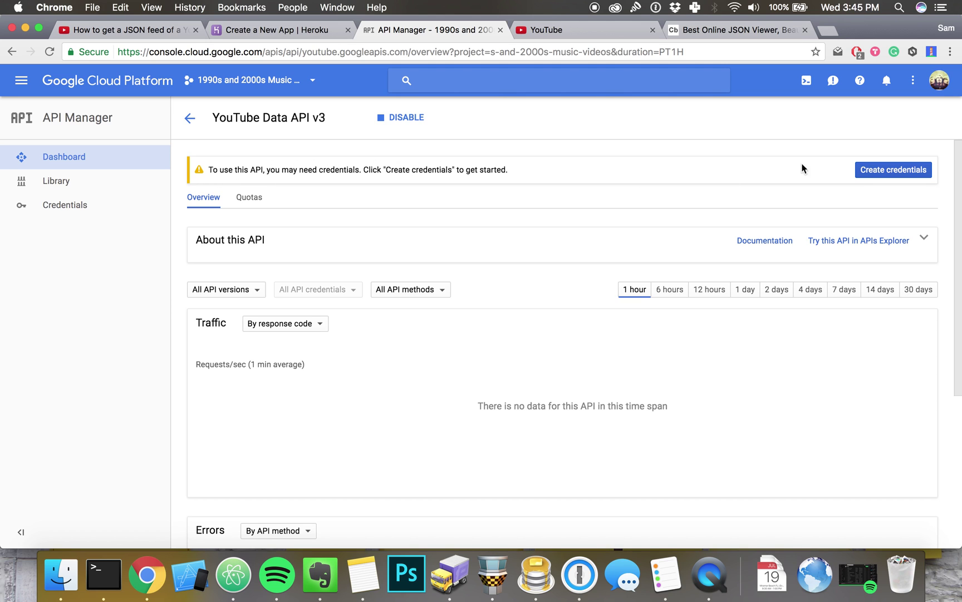
Step: Create an API key for Web server calls on Public data, then select API key 1's value
left_click(861, 170)
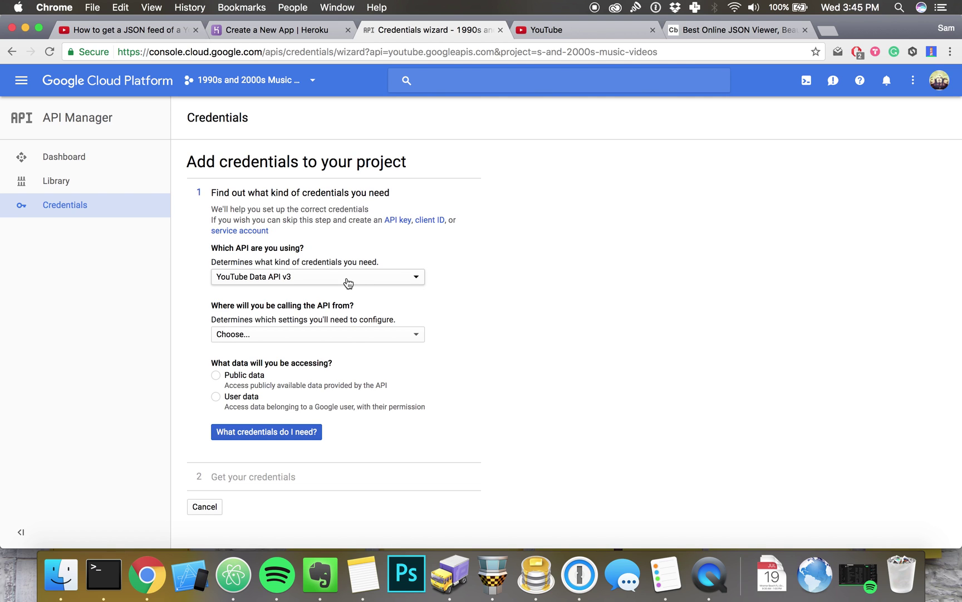
left_click(340, 334)
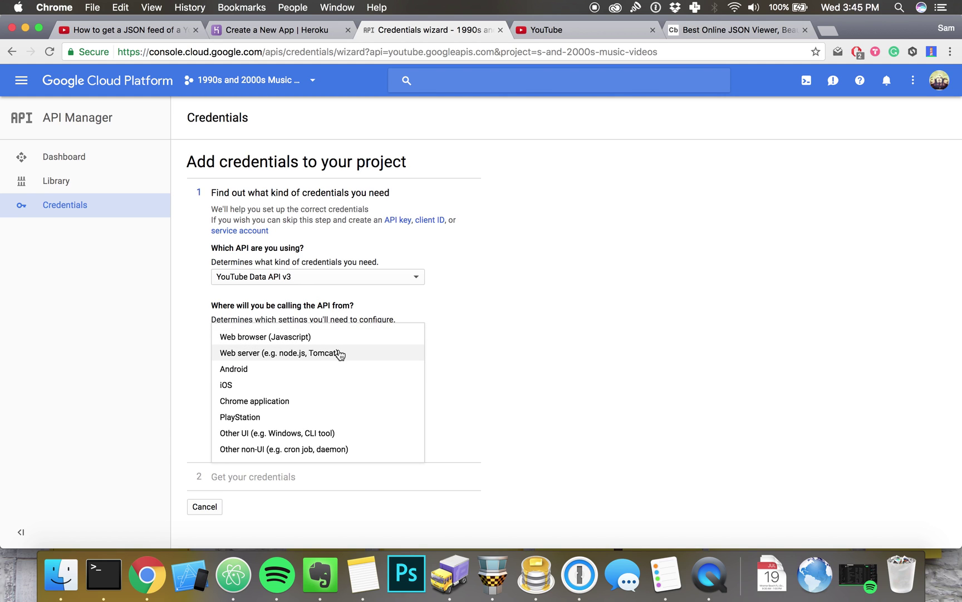
left_click(341, 353)
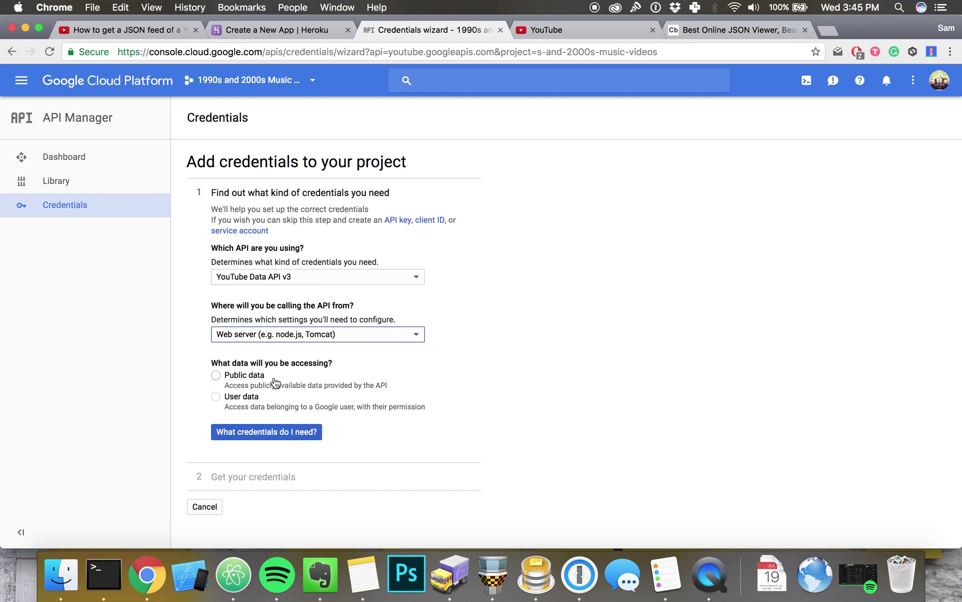
left_click(217, 376)
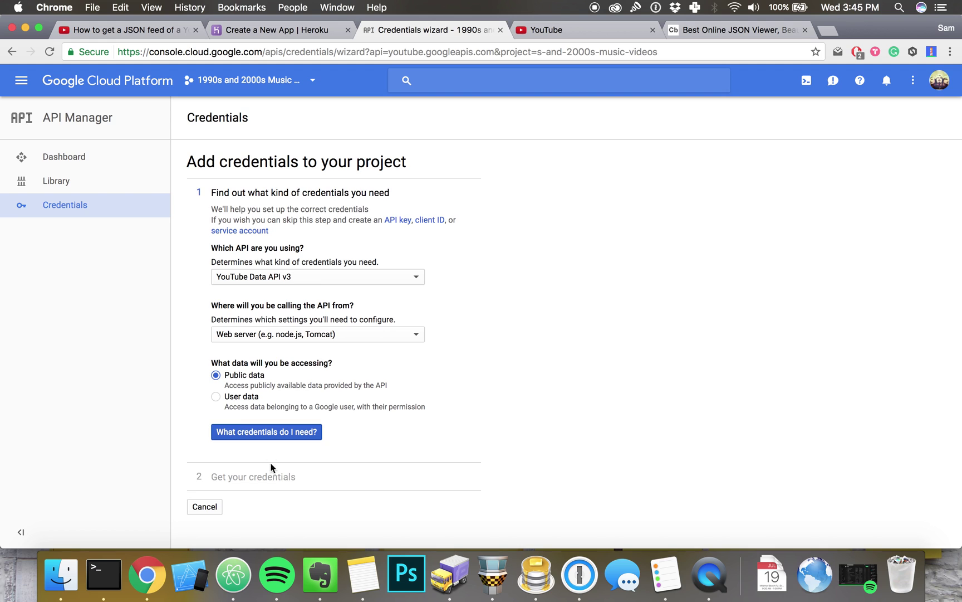
left_click(269, 437)
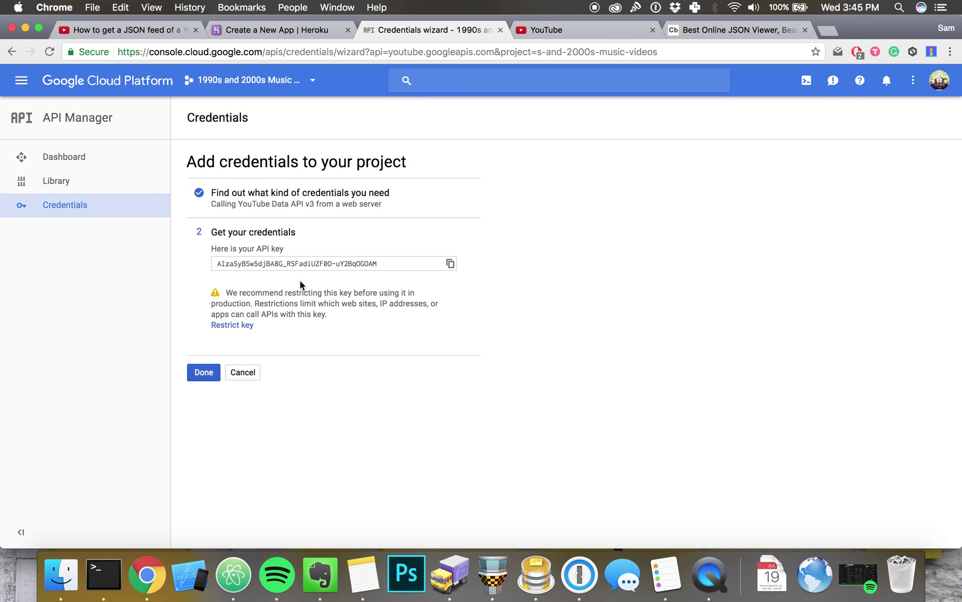
left_click(308, 265)
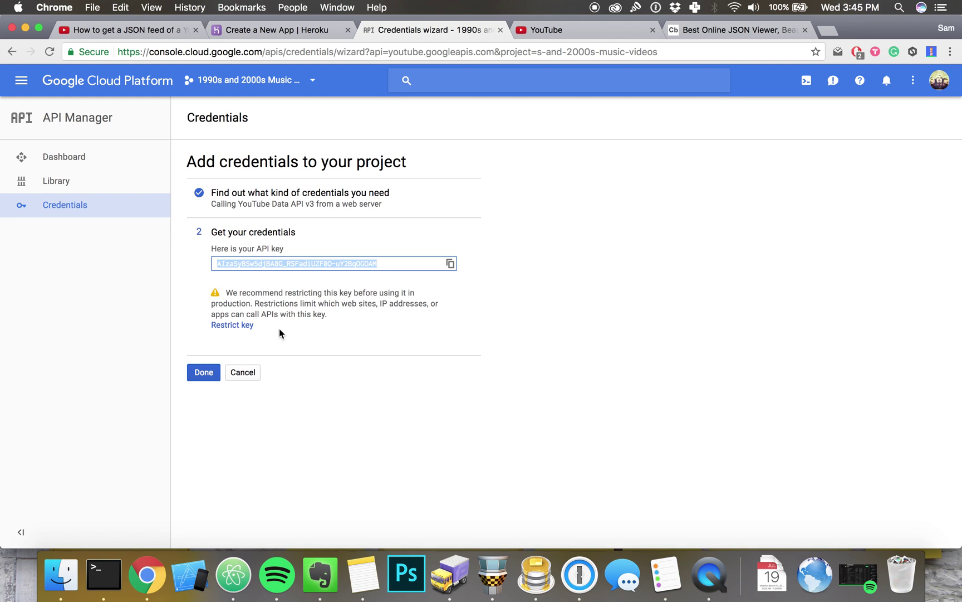
left_click(205, 371)
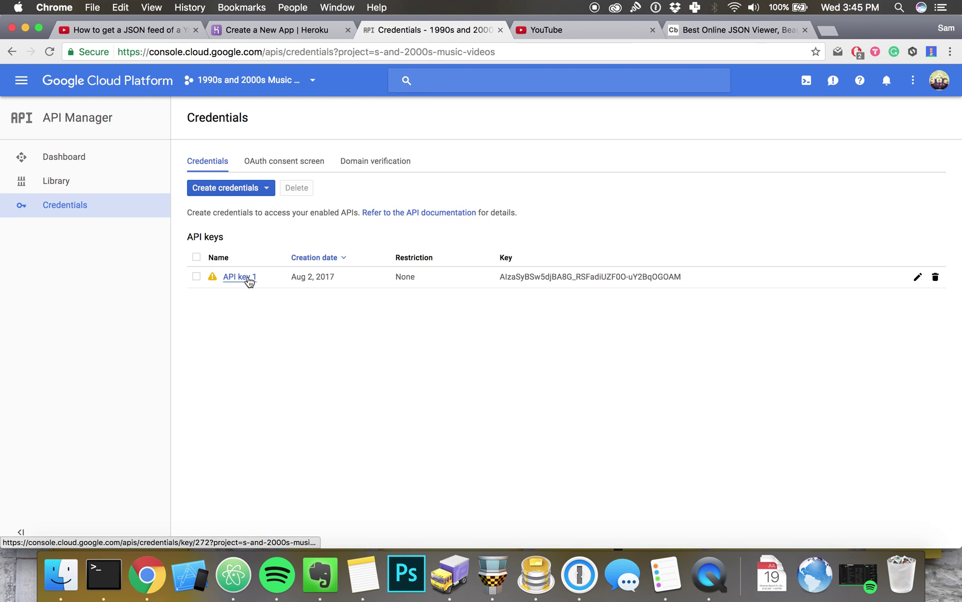
mouse_move(213, 280)
left_click_drag(500, 276, 703, 284)
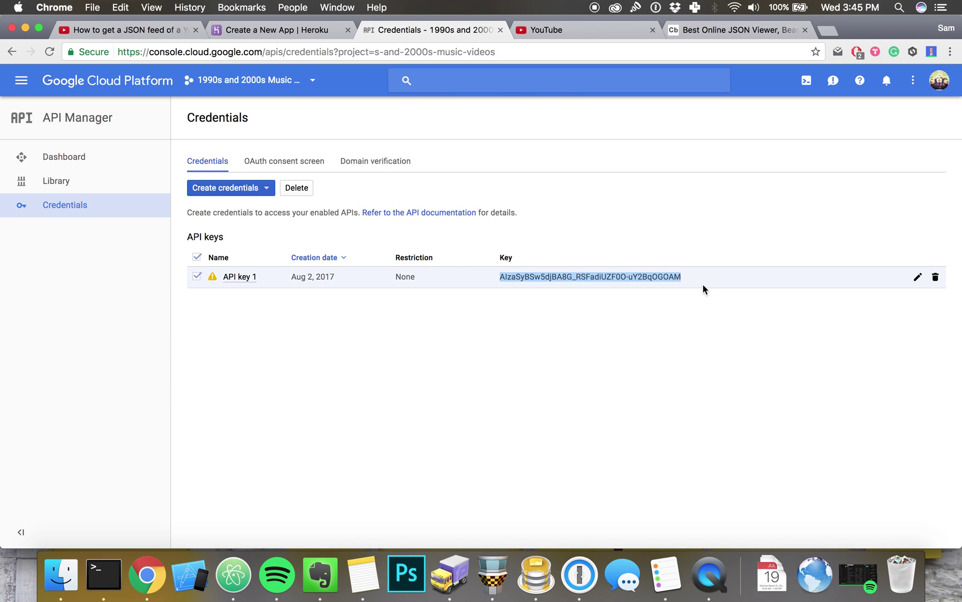
Step: Replace the GOOGLE_API_KEY placeholder with the copied key and deploy the app
left_click(293, 33)
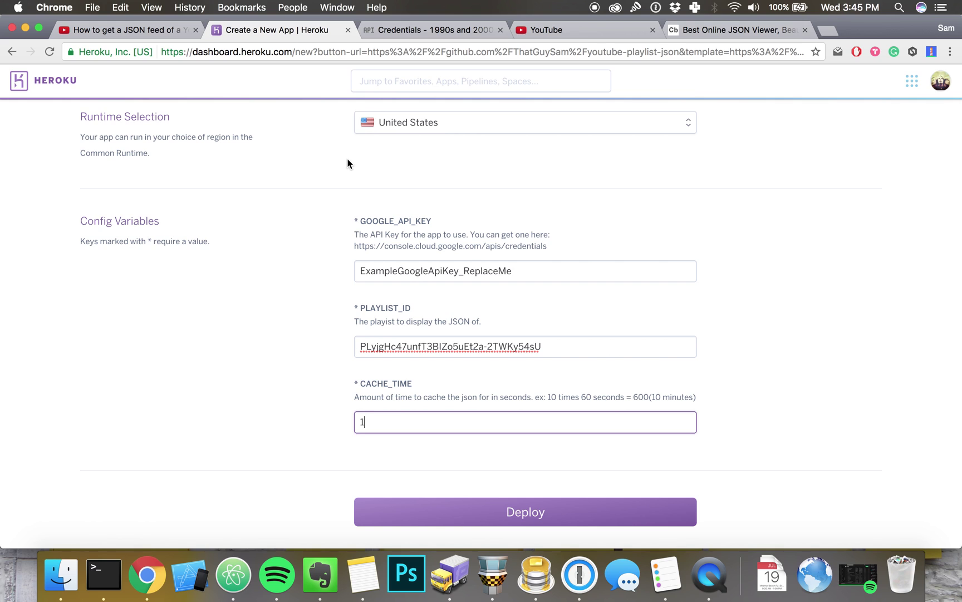
double_click(441, 273)
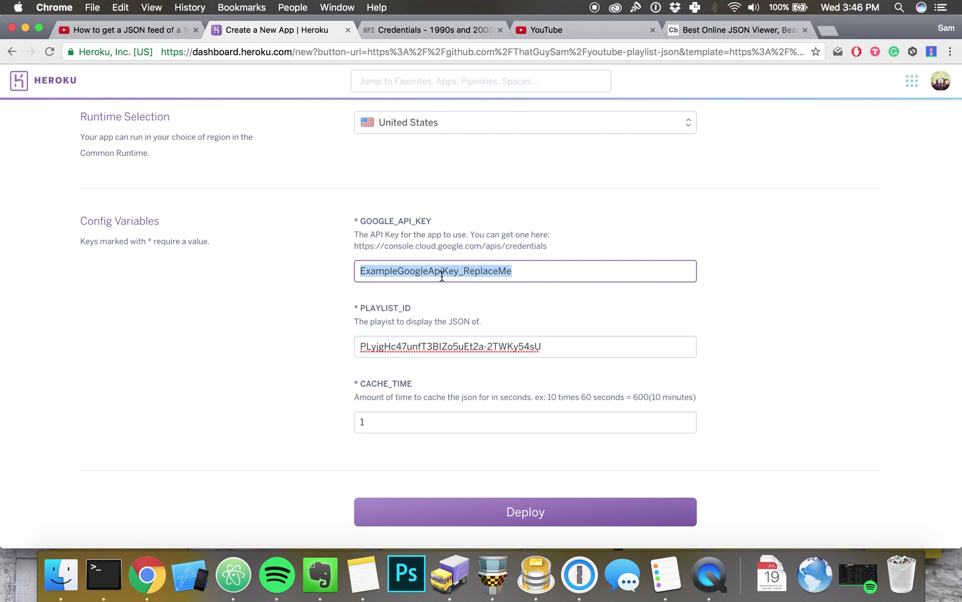
key("BackSpace")
key("super+v")
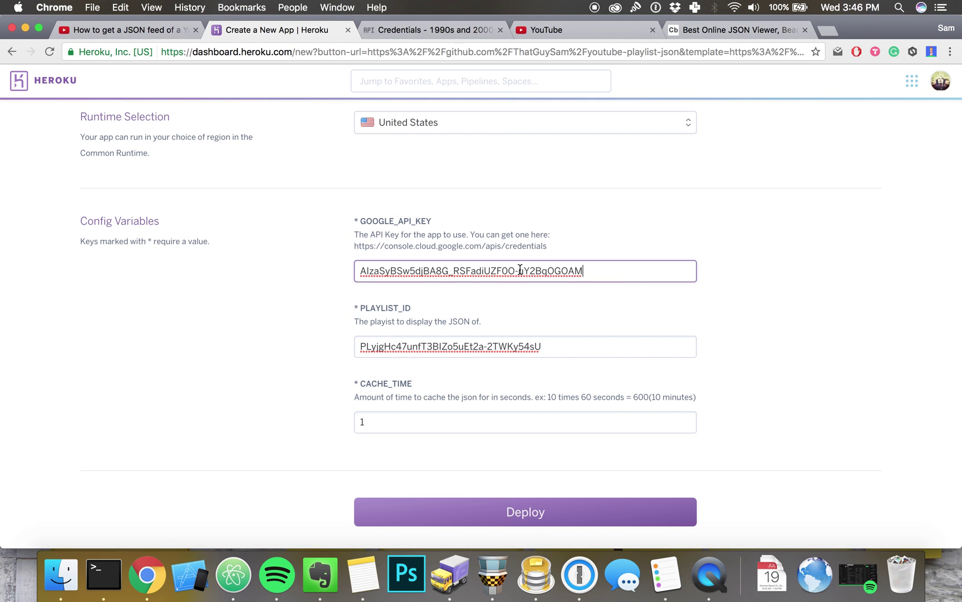
left_click(529, 510)
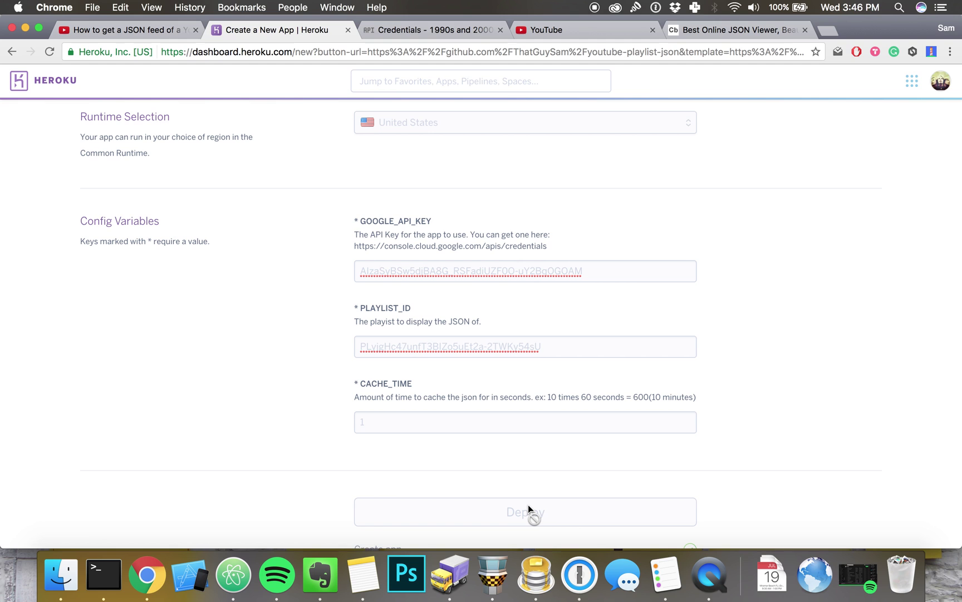
Step: Open the deployed json-01 app and select its full web address
scroll(566, 300, "up", 10)
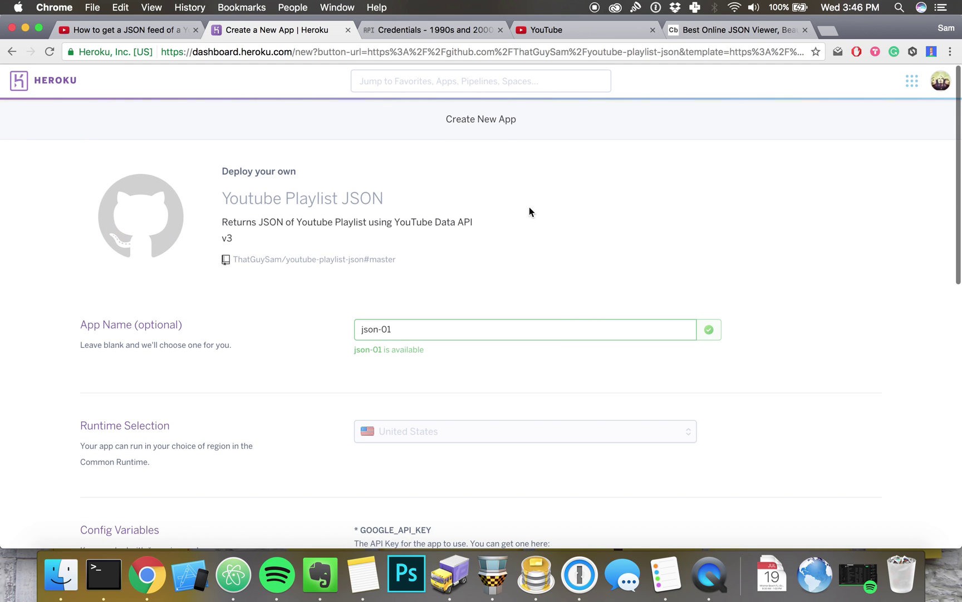
scroll(506, 217, "down", 10)
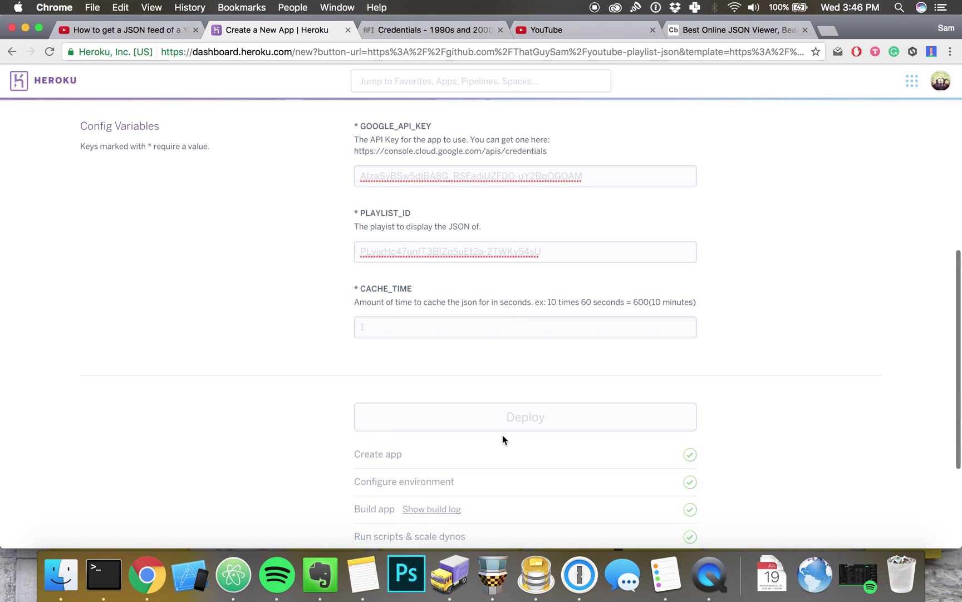
scroll(502, 434, "down", 5)
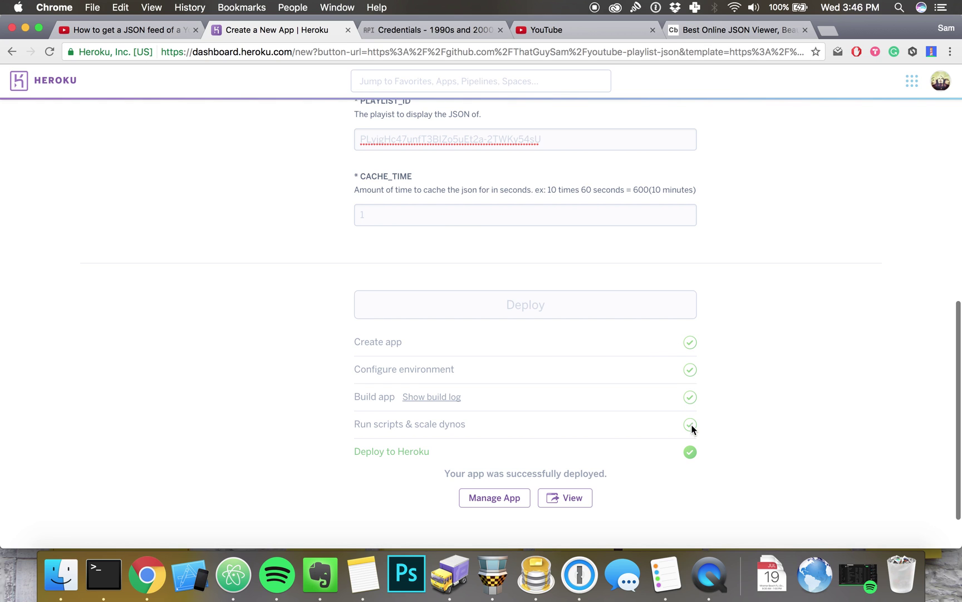
scroll(679, 437, "down", 2)
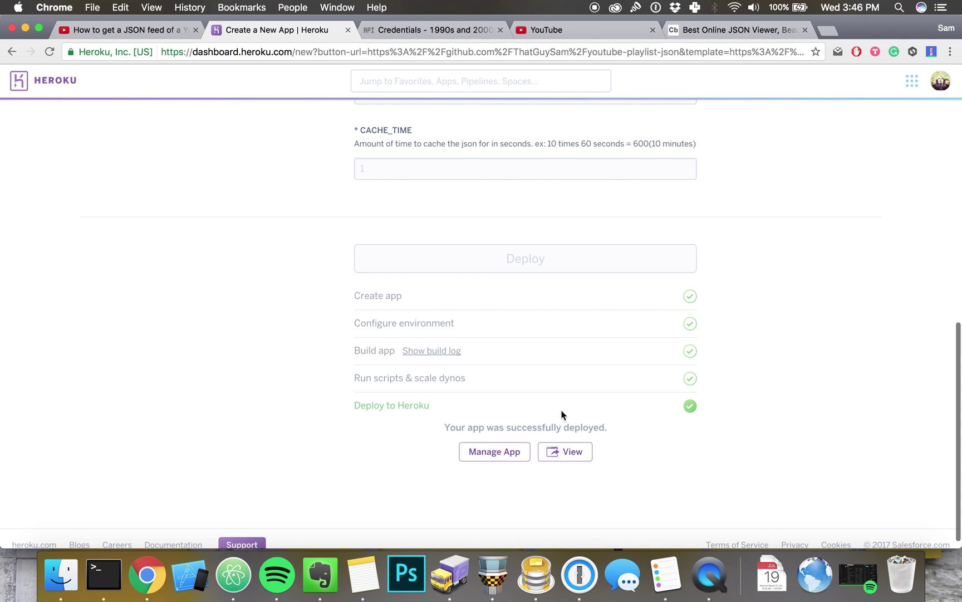
left_click(568, 452, "super")
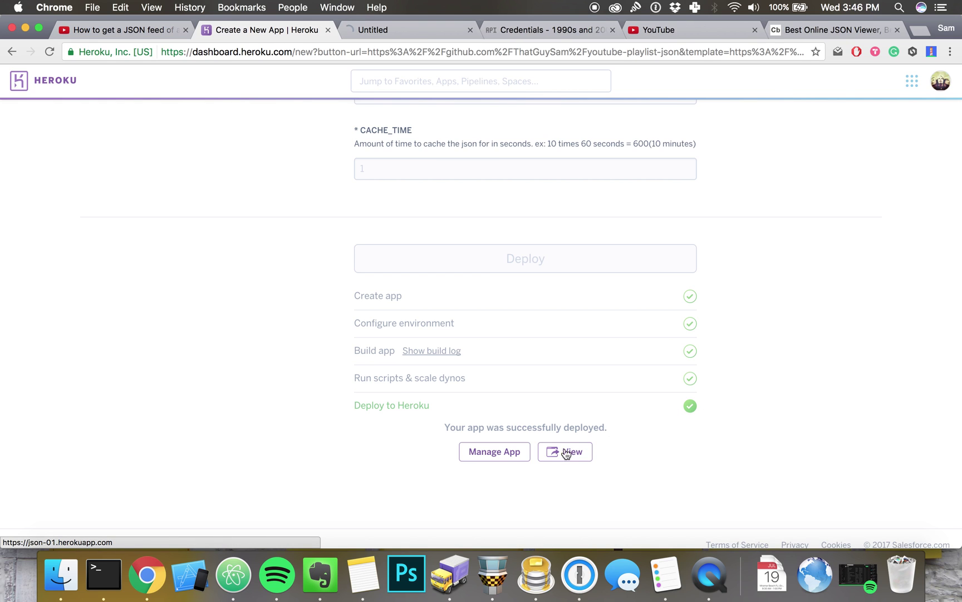
left_click(389, 31)
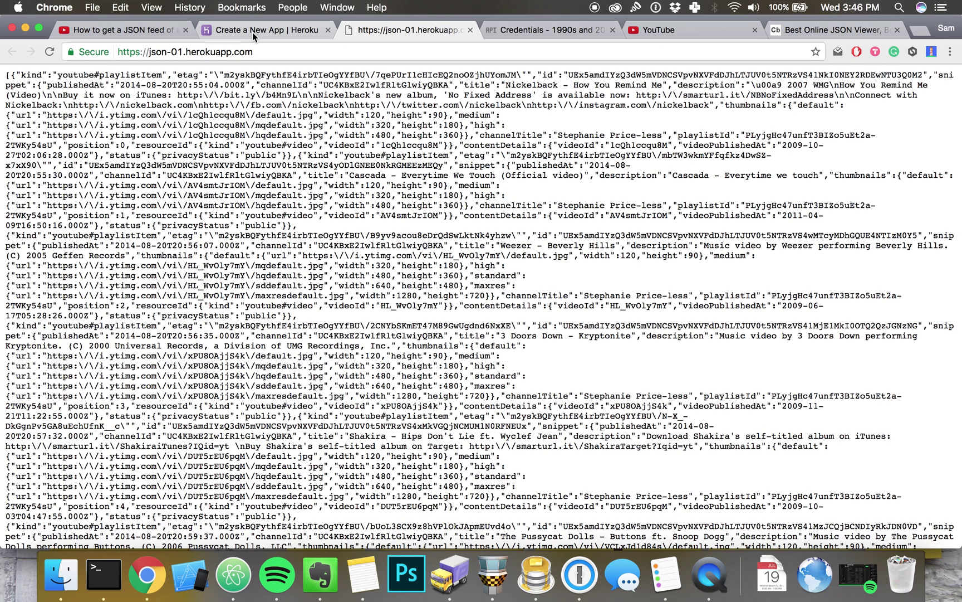
left_click(284, 32)
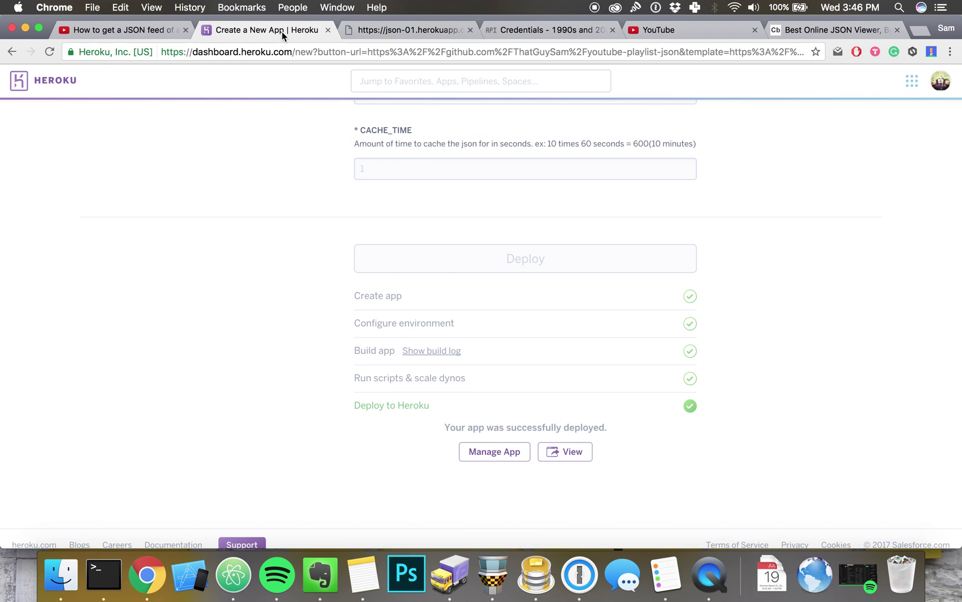
left_click(376, 30)
left_click(337, 45)
key("super+c")
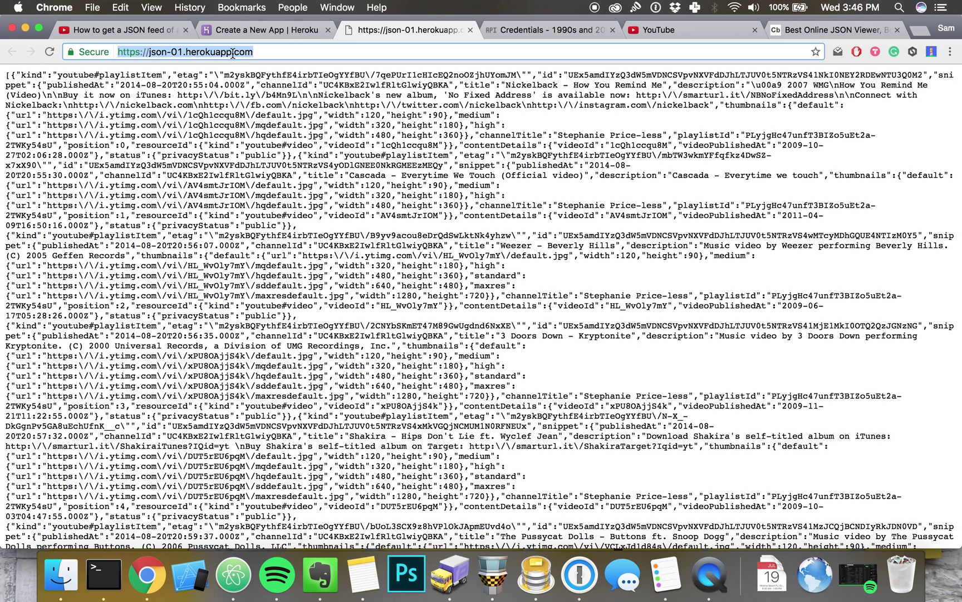
left_click(812, 33)
left_click(479, 201)
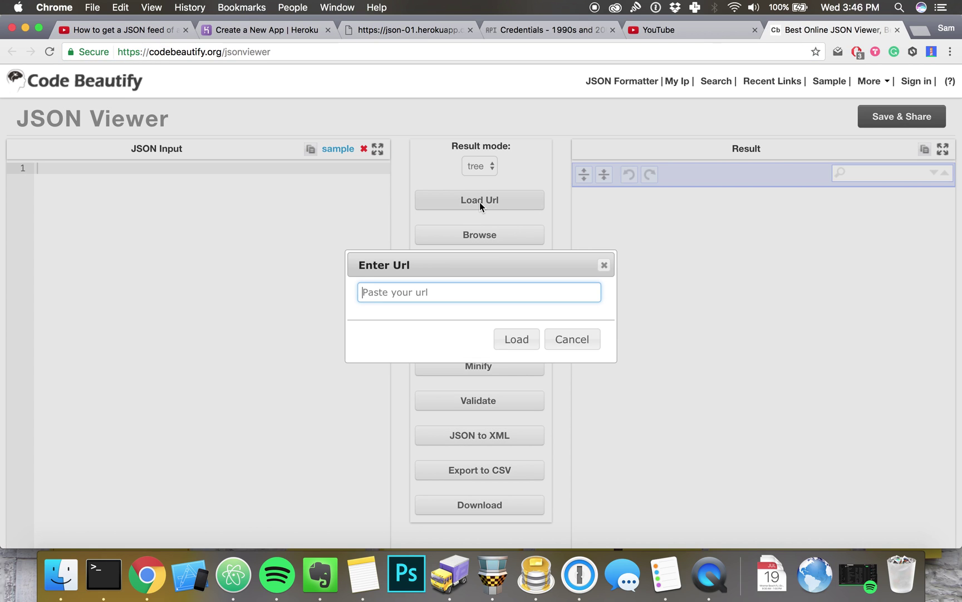
key("super+w")
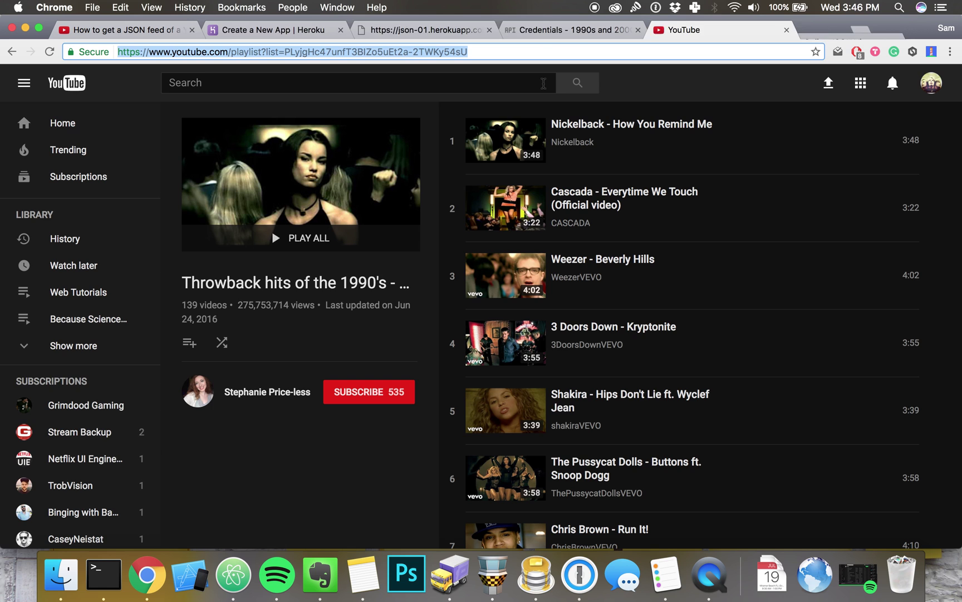
left_click(109, 31)
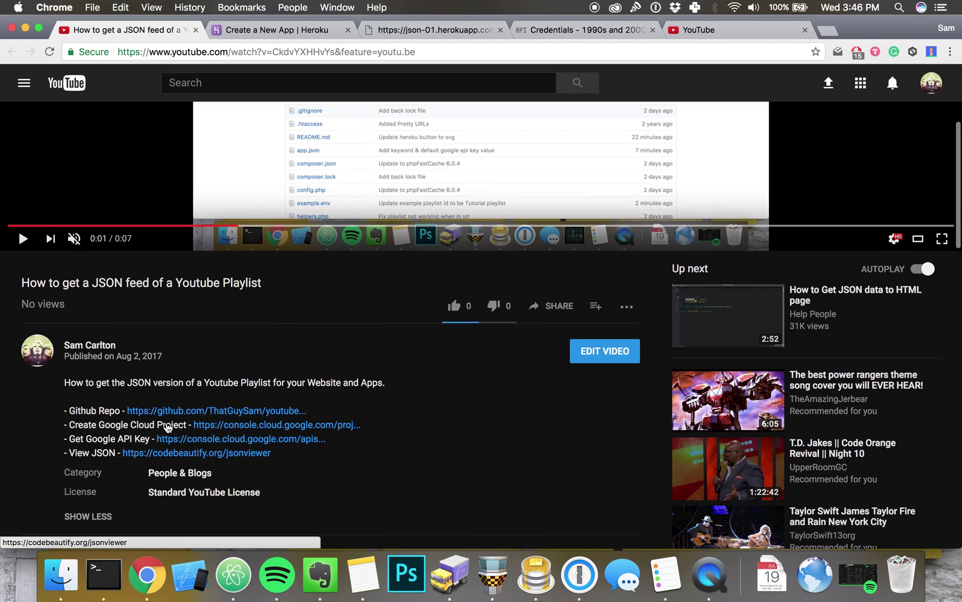
scroll(161, 429, "up", 1)
left_click(163, 453)
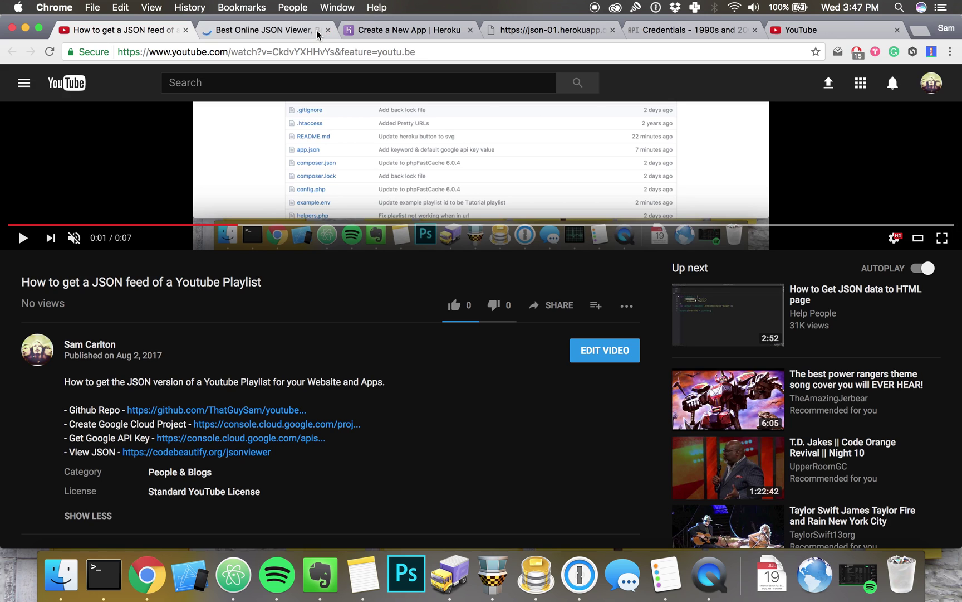
left_click(268, 30)
left_click(481, 202)
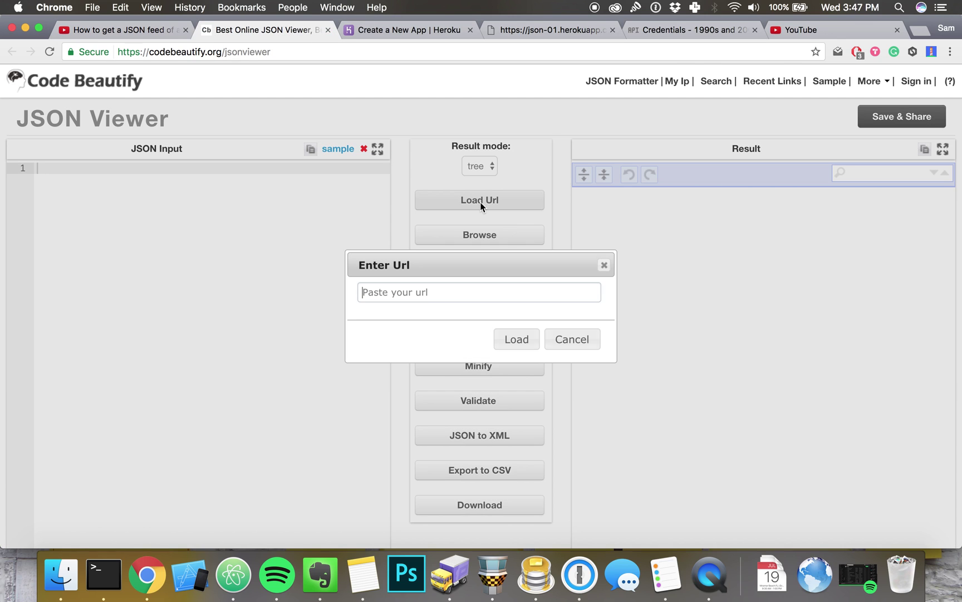
key("super+v")
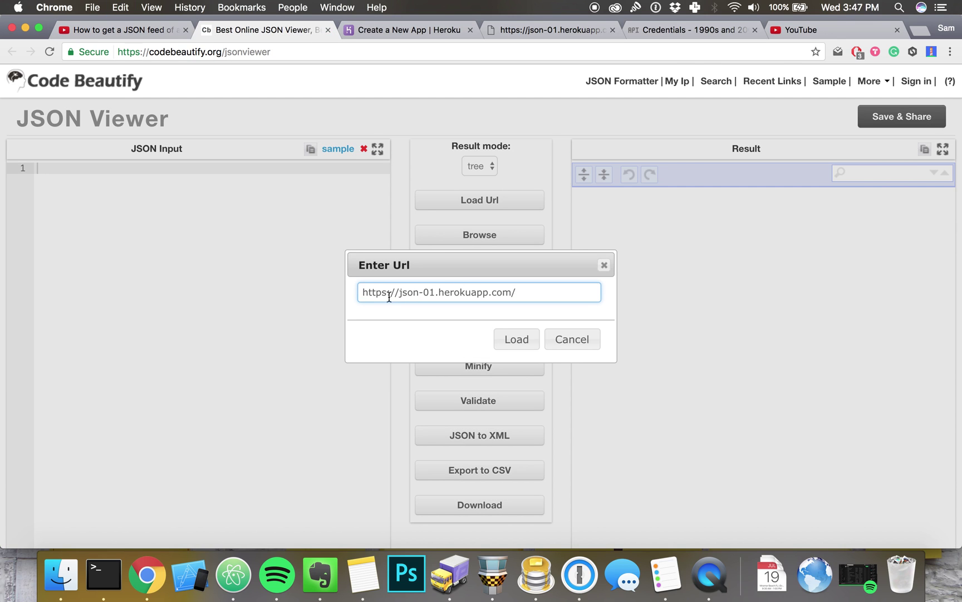
left_click_drag(385, 296, 471, 290)
left_click(470, 292)
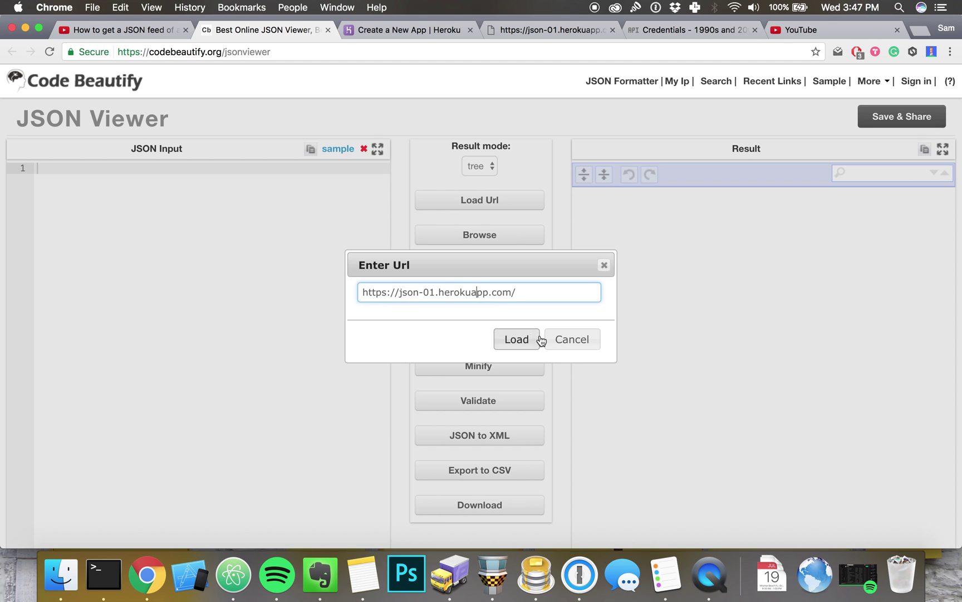
left_click(516, 339)
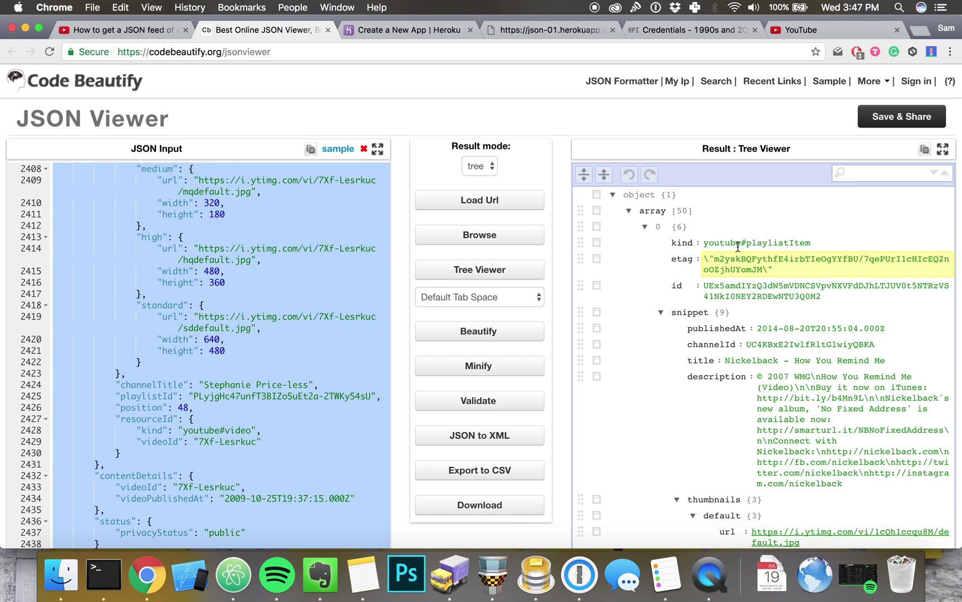
Step: Browse the playlist tree, collapsing the first item's thumbnails and inspecting its playlistId and videoId
scroll(746, 357, "down", 2)
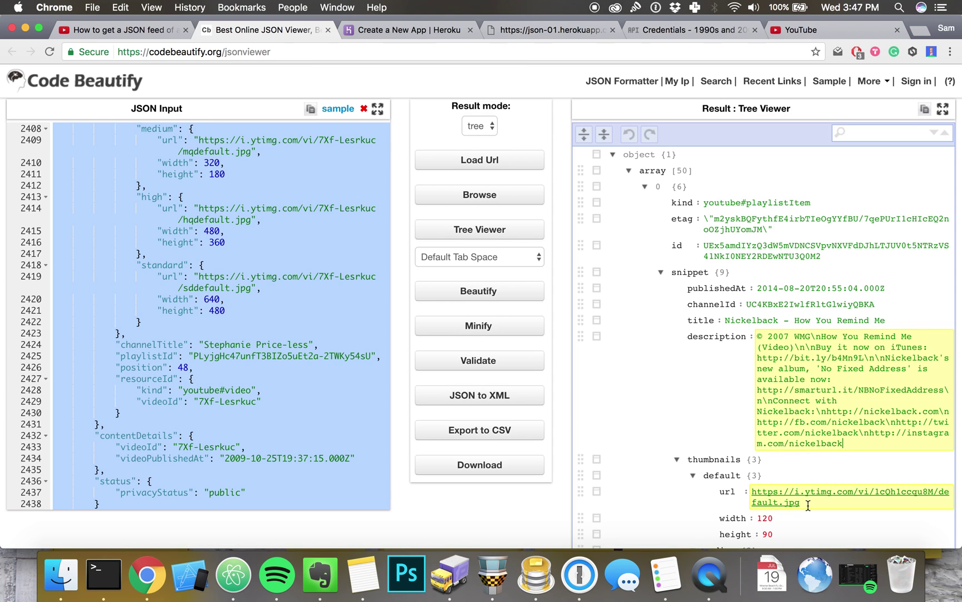
scroll(808, 505, "down", 5)
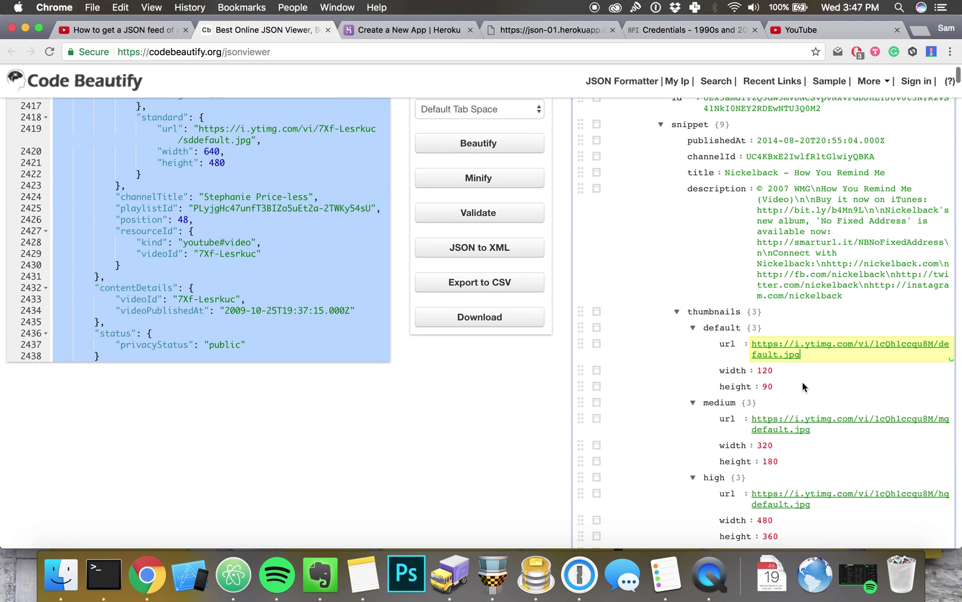
scroll(782, 427, "down", 4)
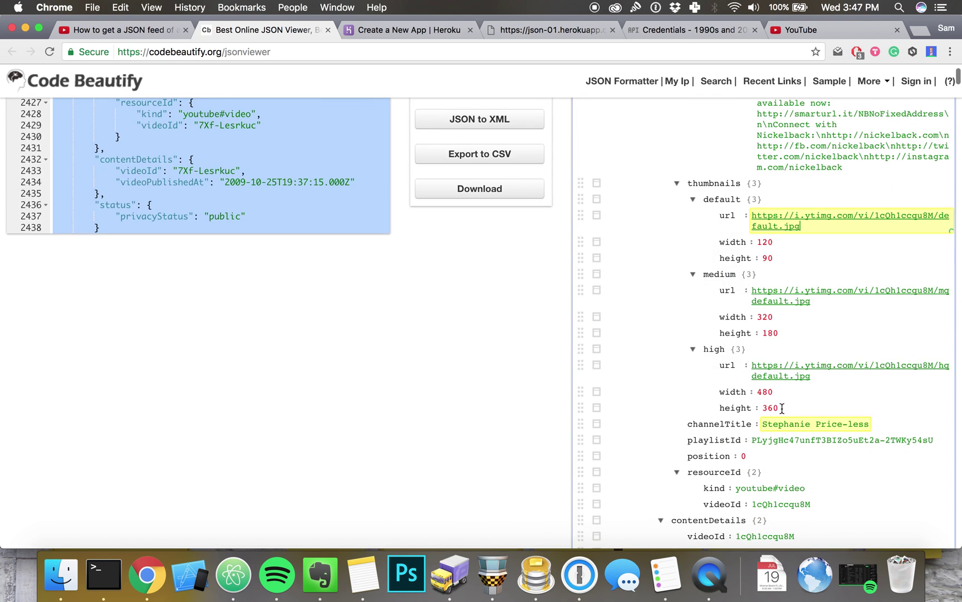
scroll(783, 390, "down", 2)
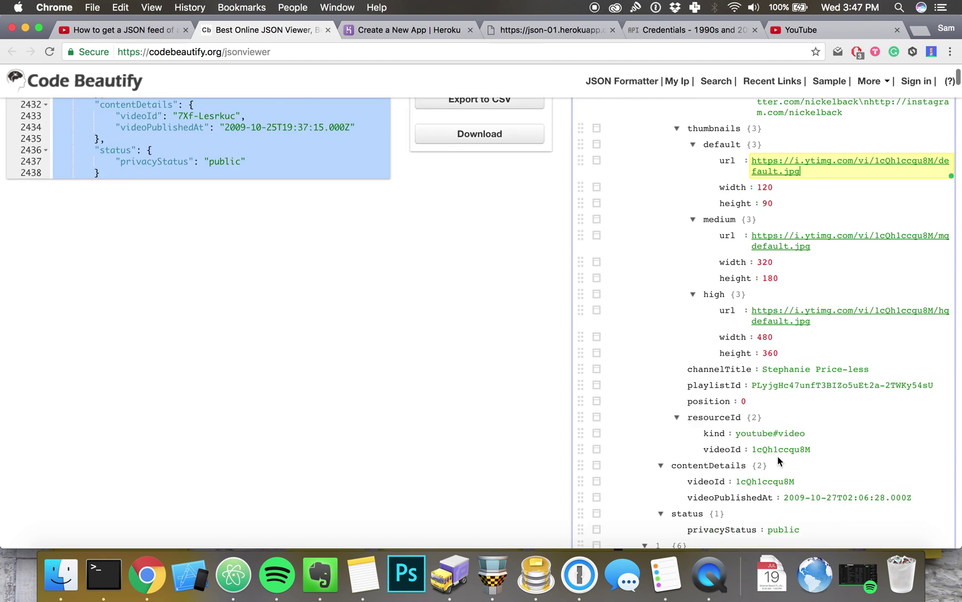
scroll(778, 454, "up", 12)
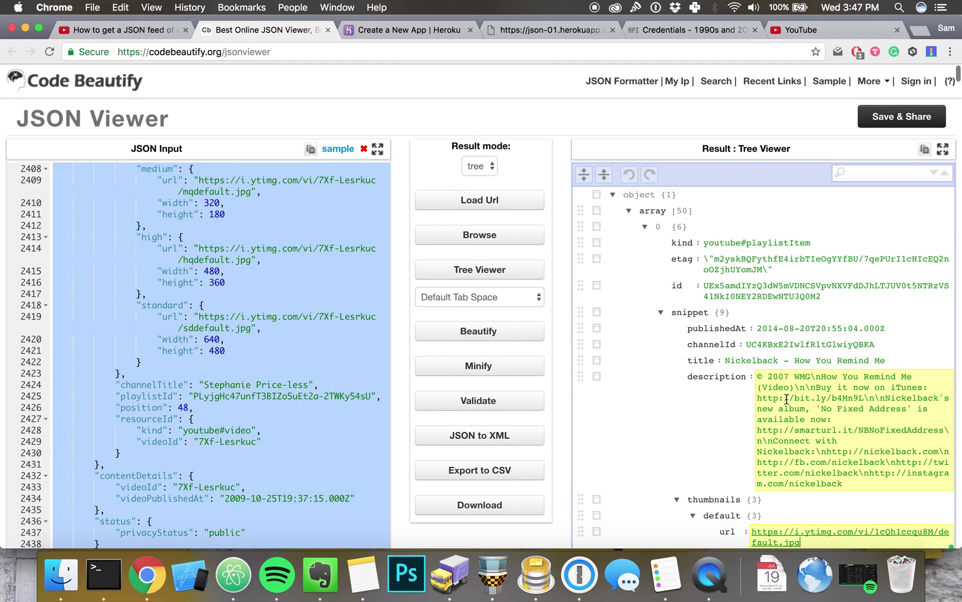
scroll(786, 399, "down", 5)
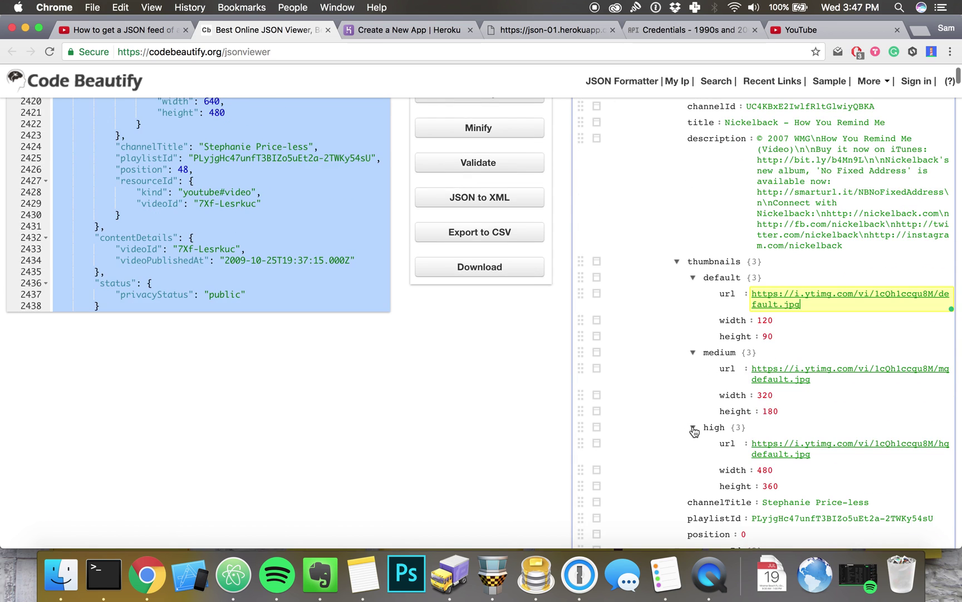
scroll(695, 432, "up", 3)
left_click(677, 351)
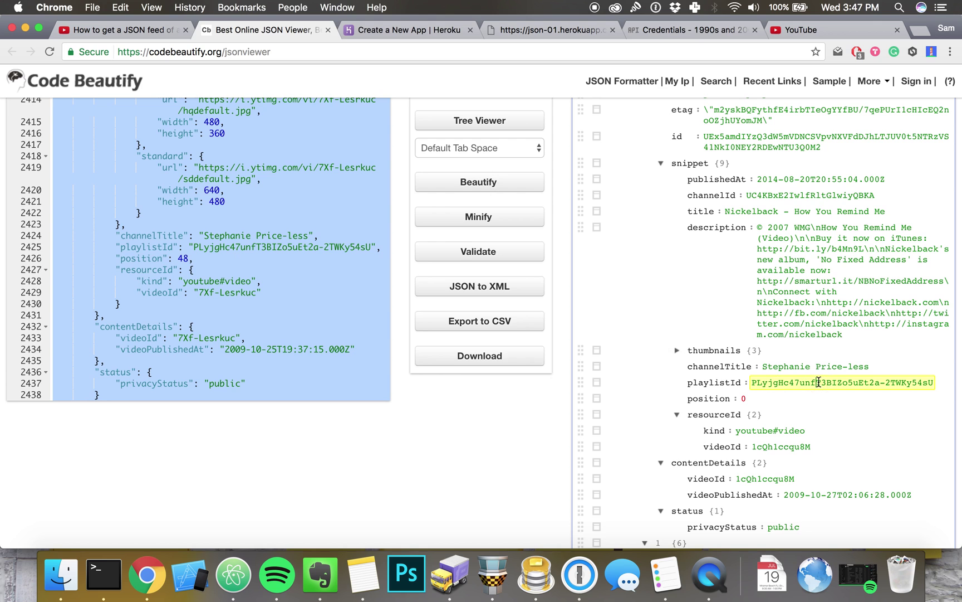
double_click(818, 382)
left_click(826, 382)
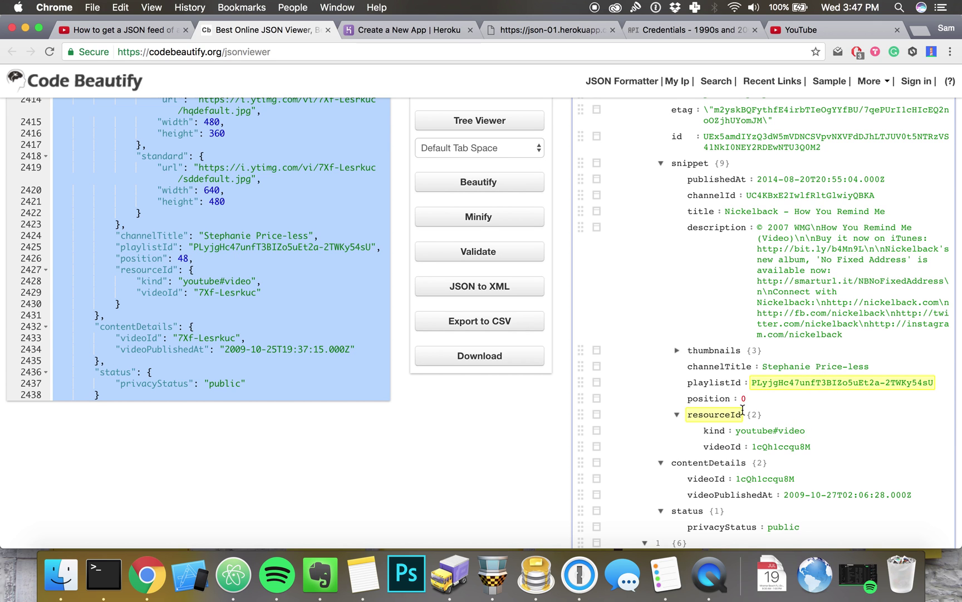
scroll(741, 409, "down", 3)
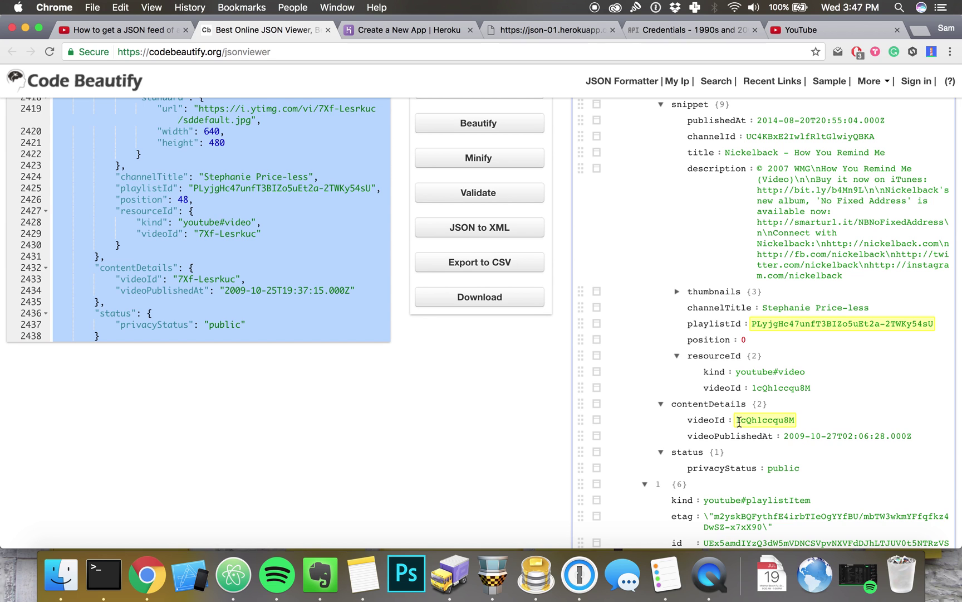
double_click(777, 420)
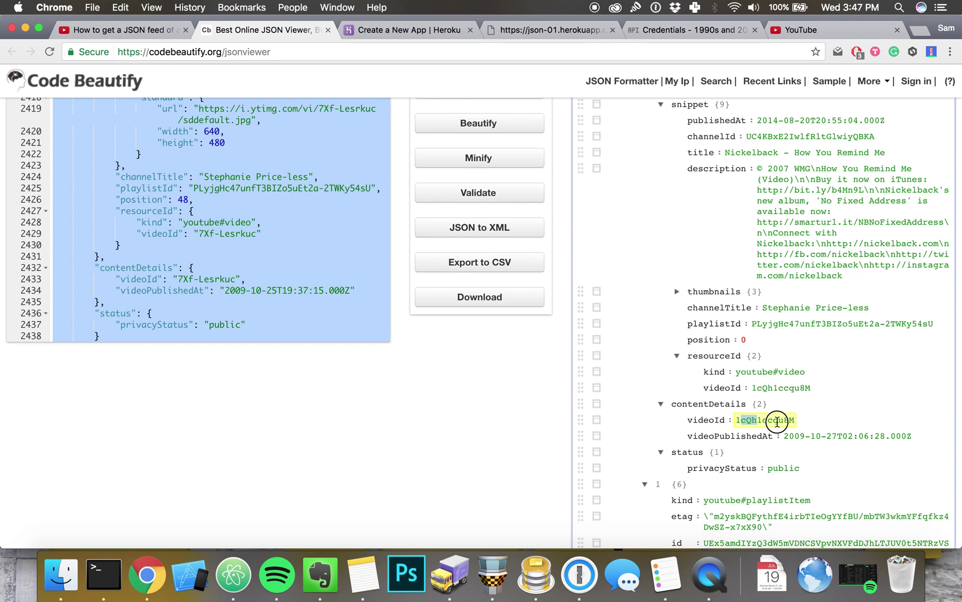
left_click(119, 32)
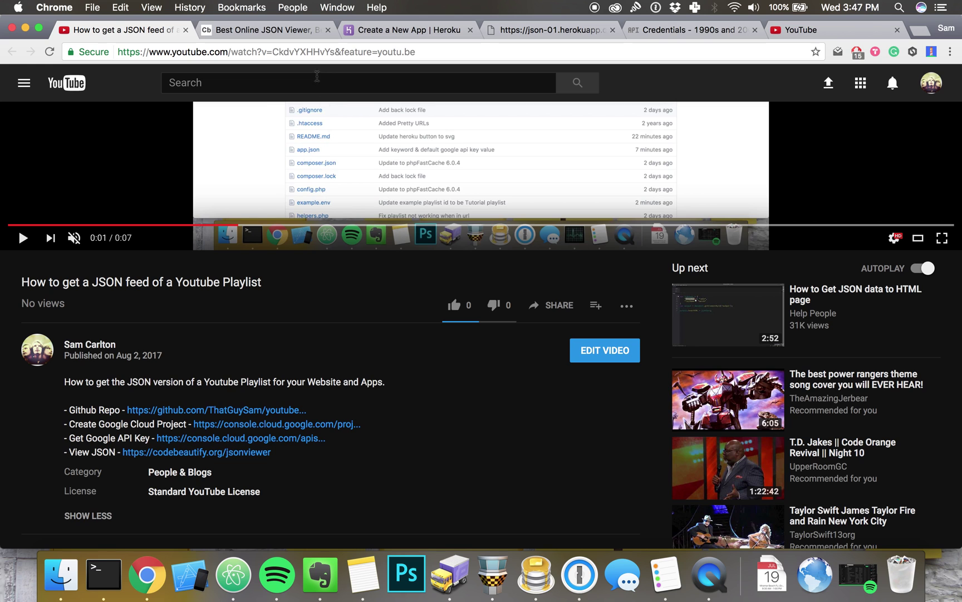
Step: Open and pause the Nickelback - How You Remind Me video, then mark its ID 1cQh1ccqu8M to compare with the JSON
left_click(783, 34)
left_click(572, 119)
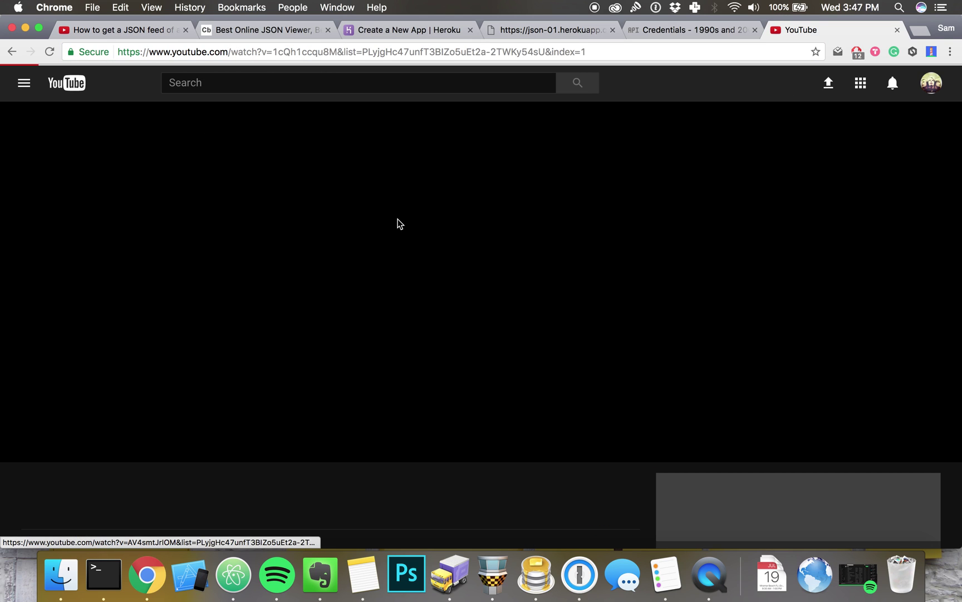
left_click(324, 264)
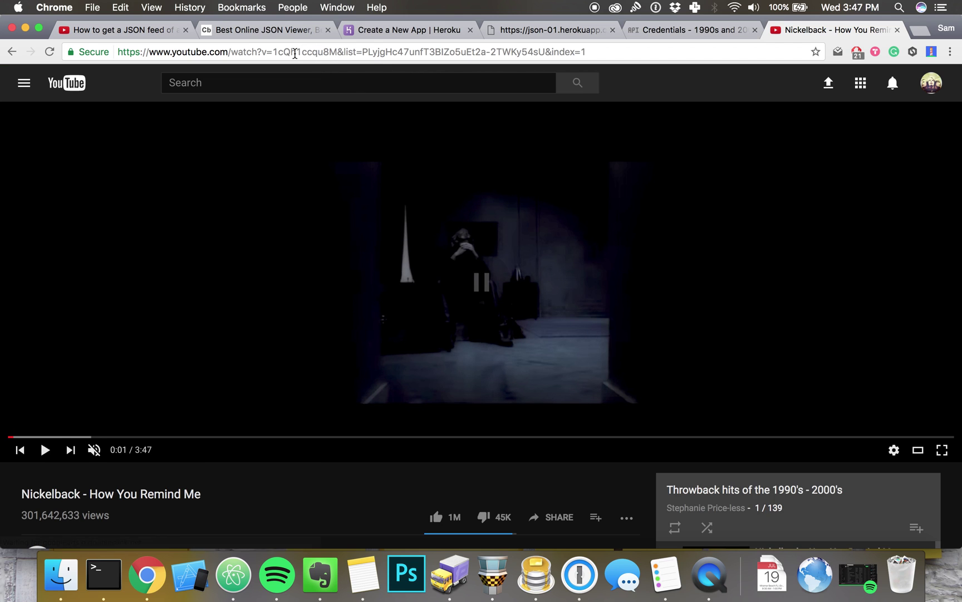
left_click_drag(272, 52, 337, 52)
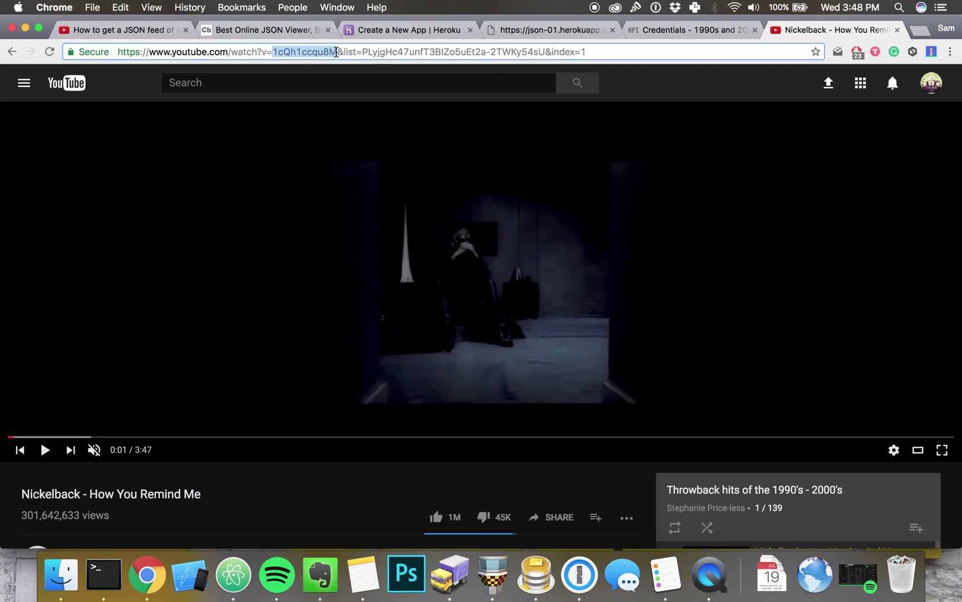
left_click(279, 30)
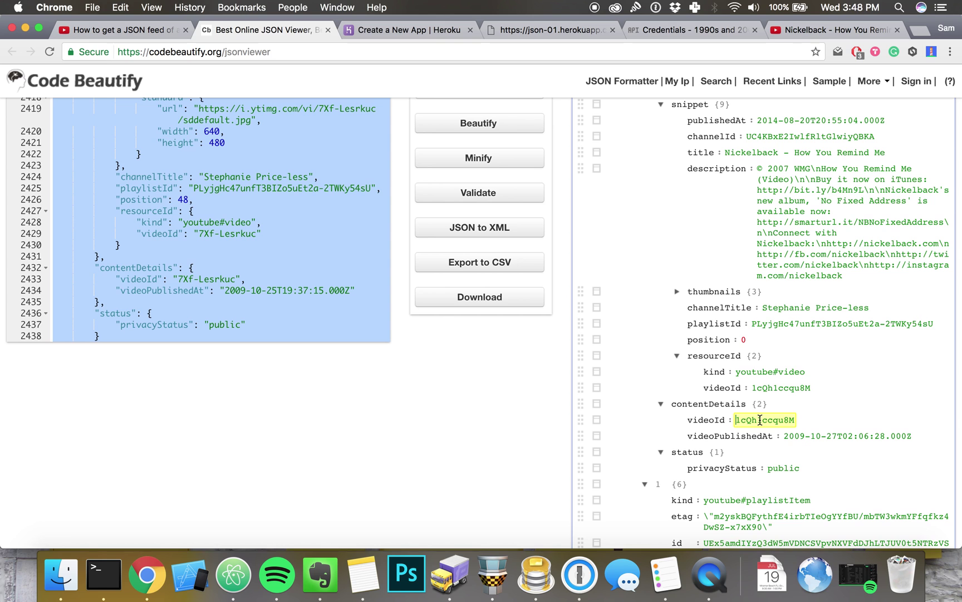
Step: Scroll the Tree Viewer's first playlist item, highlight its id value, and return to the Nickelback tab
scroll(760, 419, "down", 4)
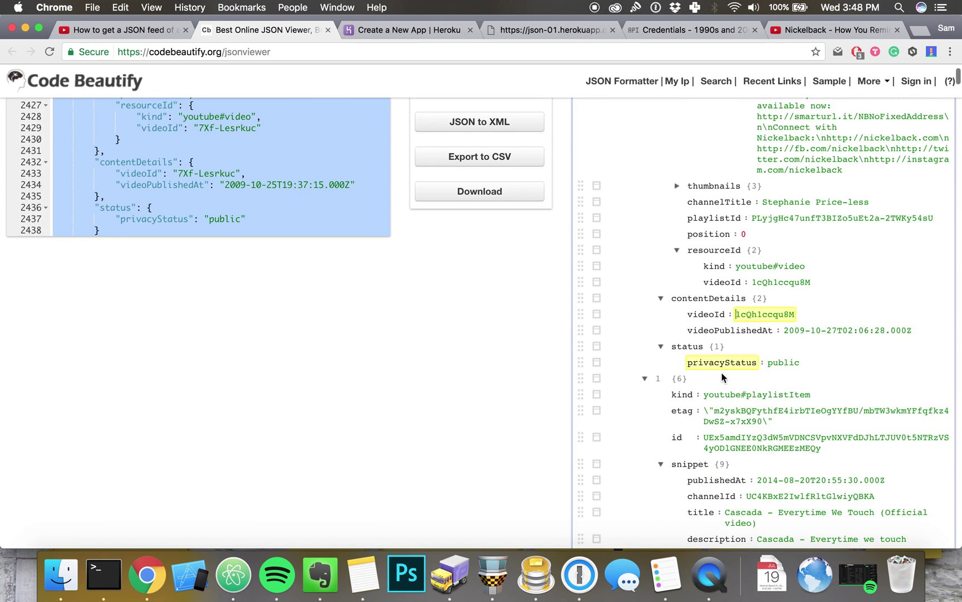
scroll(684, 388, "up", 1)
scroll(684, 389, "down", 9)
scroll(683, 390, "up", 20)
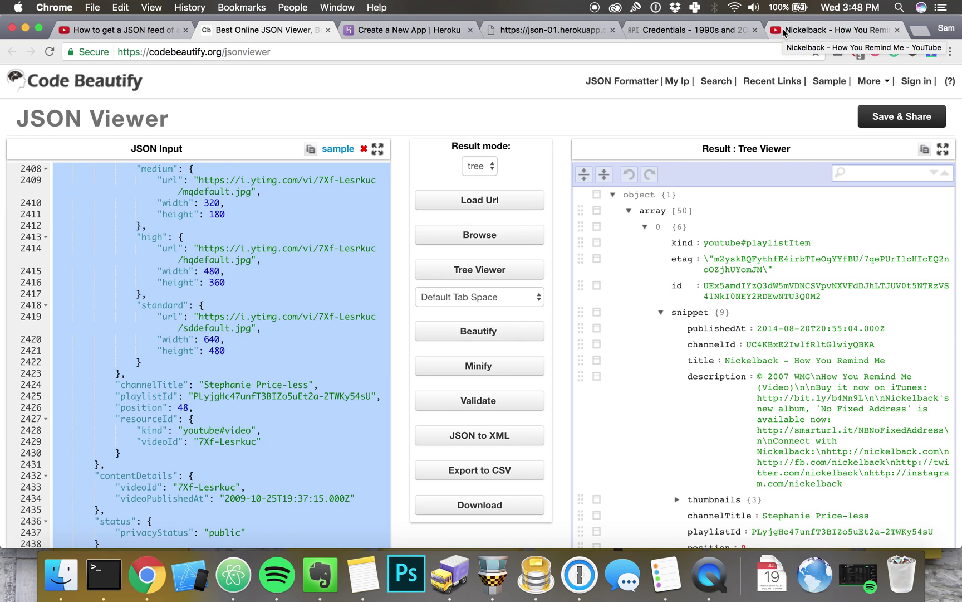
left_click(823, 291)
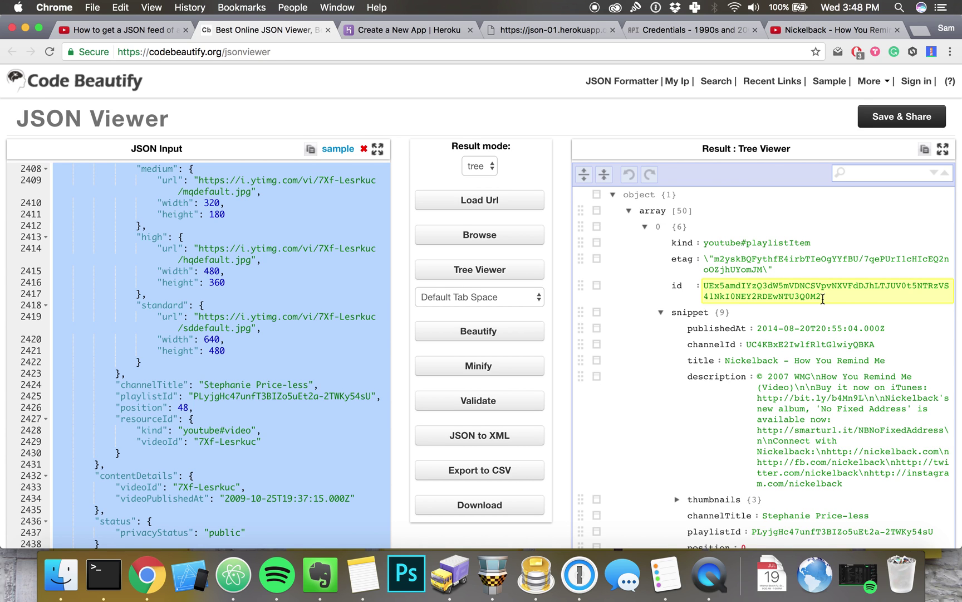
left_click(833, 36)
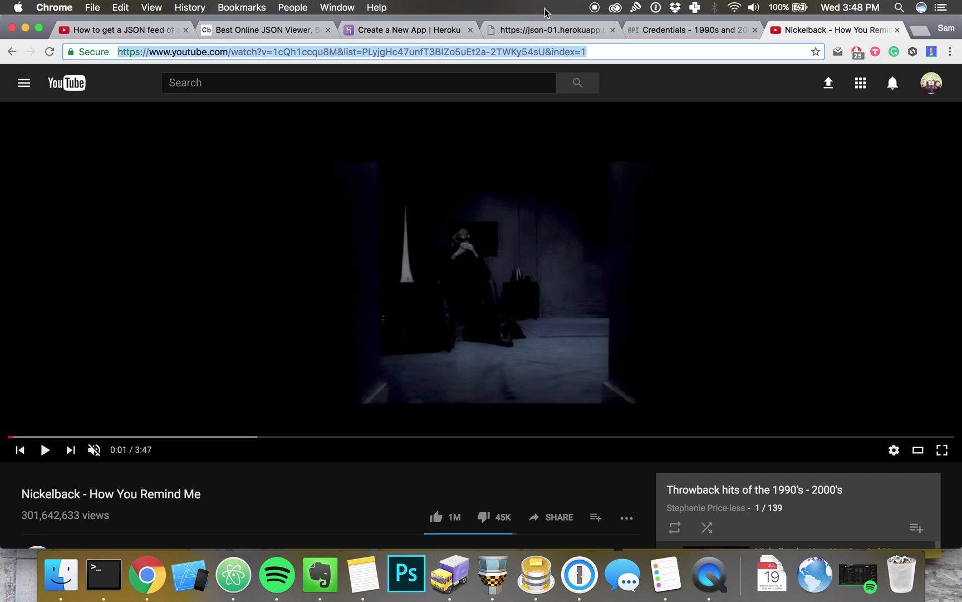
Step: Check the tutorial, the JSON viewer and the json-01 app's raw output, then return to the Throwback playlist
left_click(12, 51)
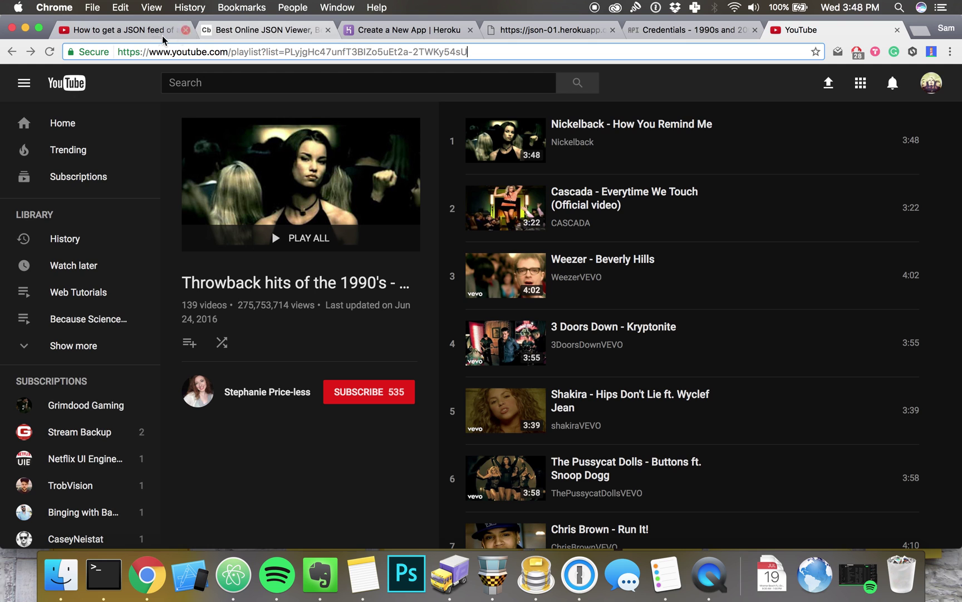
left_click(132, 35)
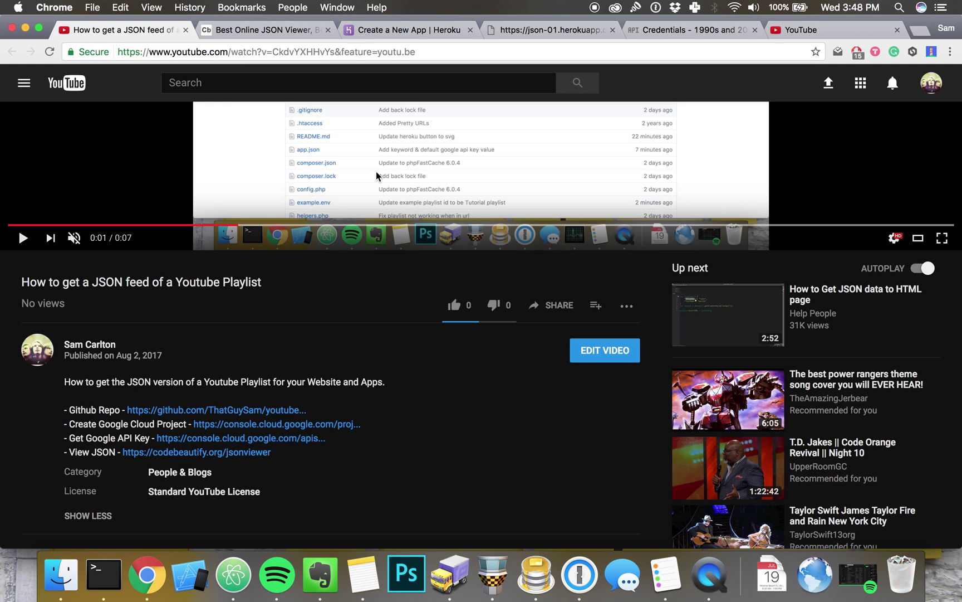
left_click(257, 33)
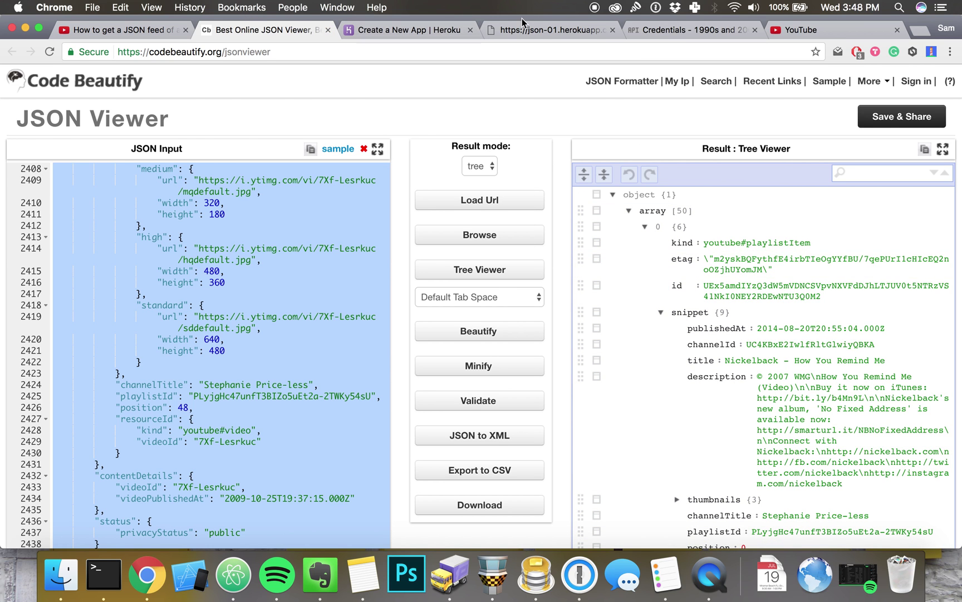
left_click(526, 35)
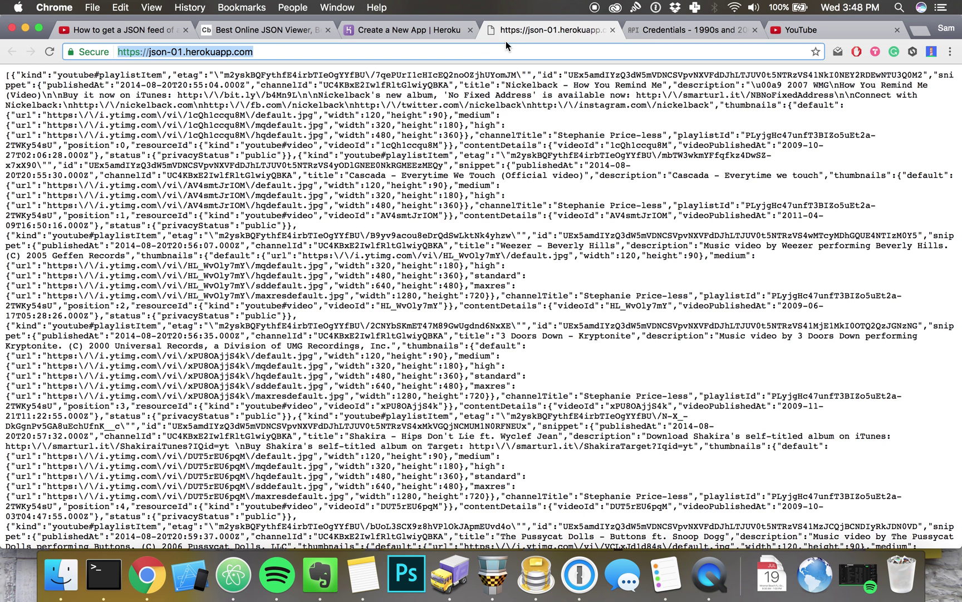
left_click(811, 33)
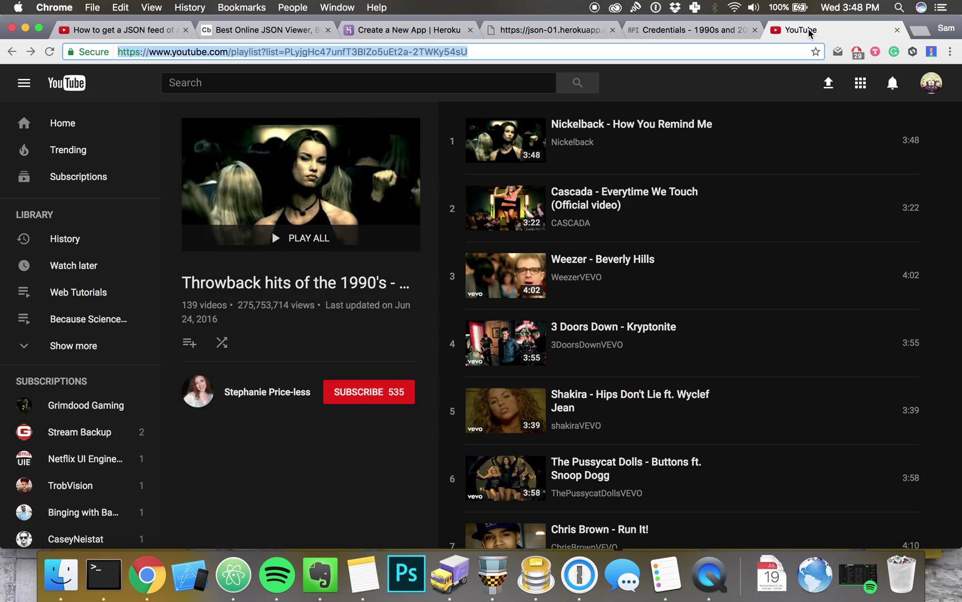
Step: Search YouTube for 'playlist', open the Top 50 Songs playlist page, and select its list= ID
left_click(205, 82)
type("playlist")
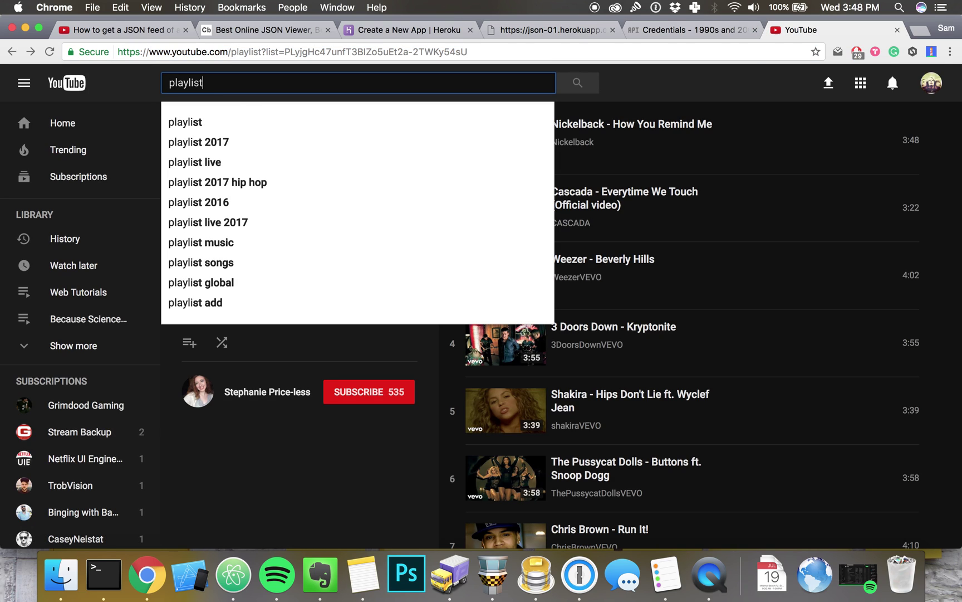
key("Return")
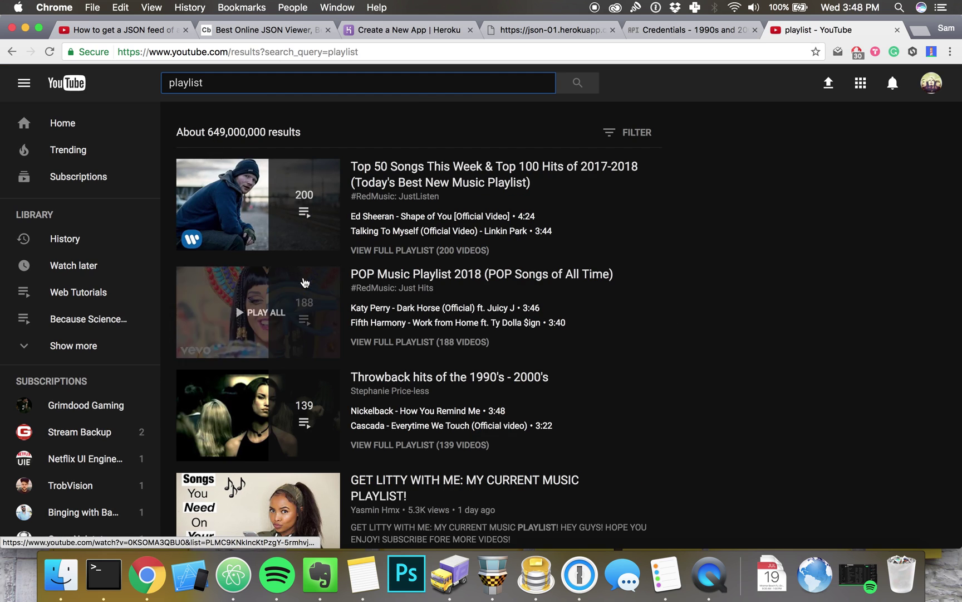
left_click(416, 185)
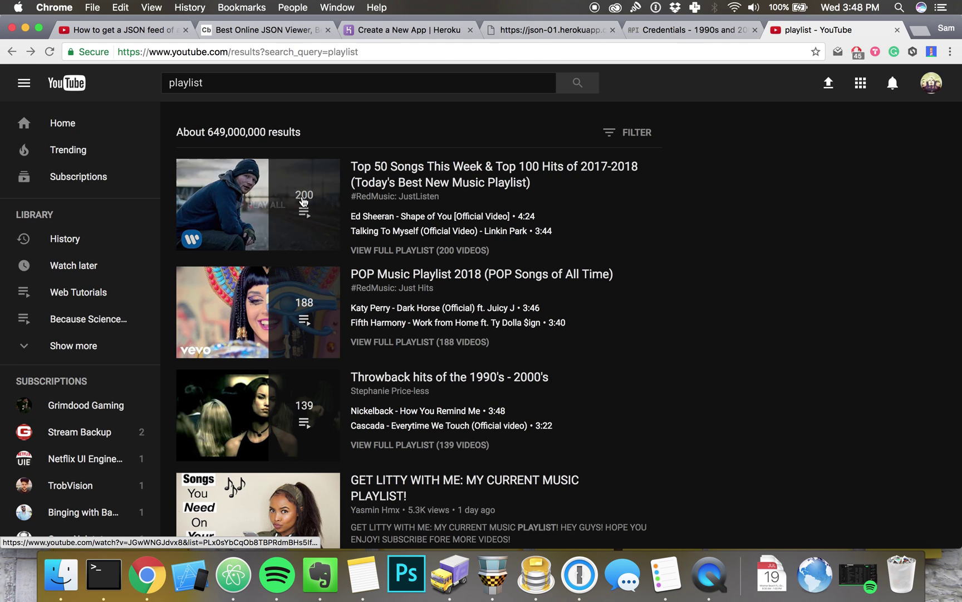
left_click(245, 211)
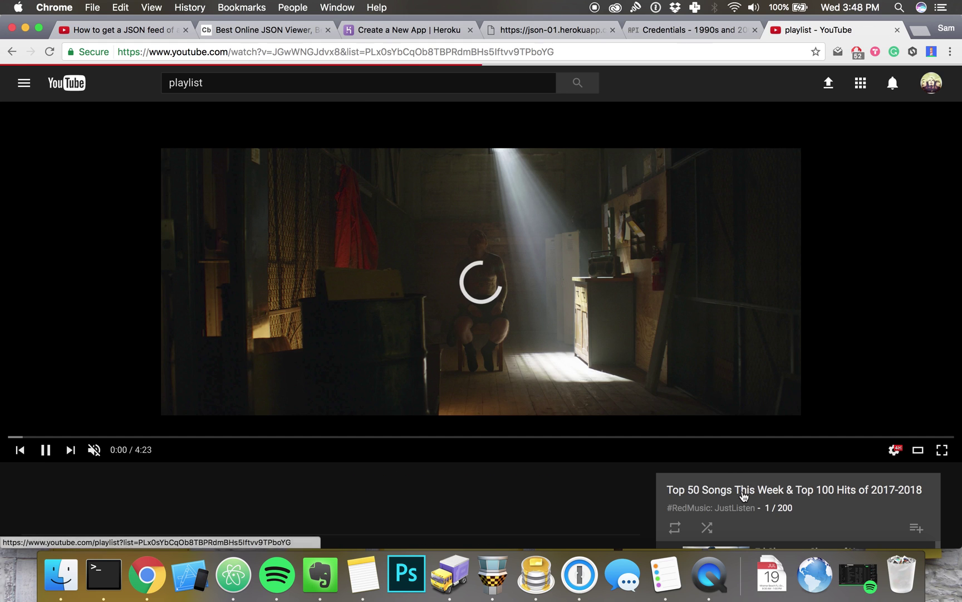
left_click(741, 490)
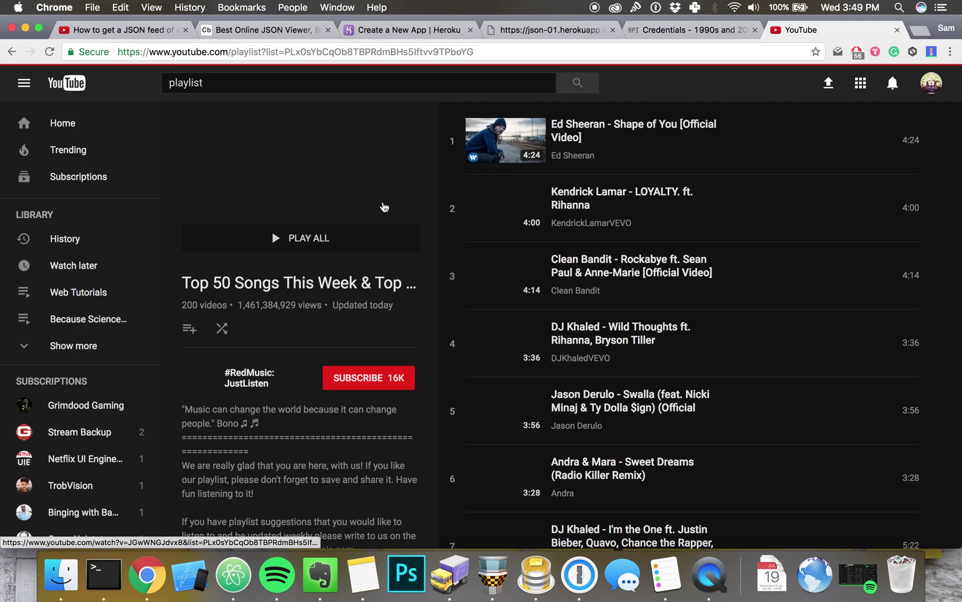
left_click_drag(284, 54, 477, 57)
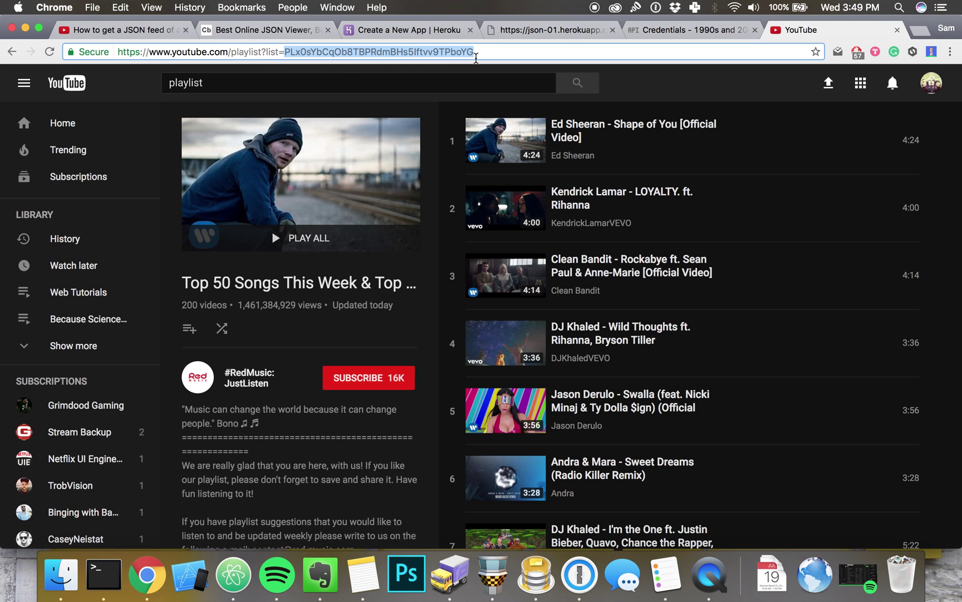
left_click(509, 32)
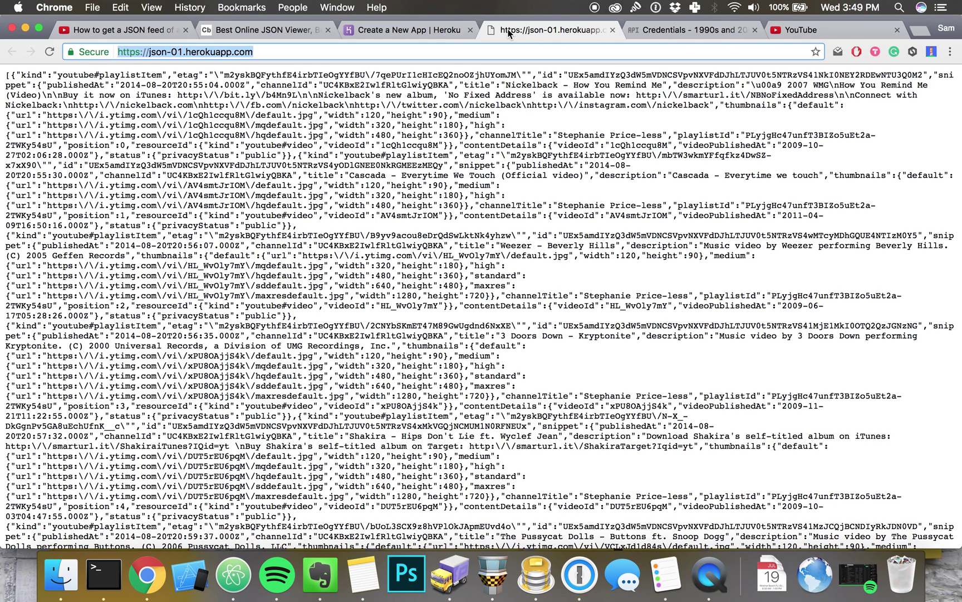
Step: Load the json-01 app with '/' plus the pasted Top 50 playlist ID, then select the URL
left_click(253, 52)
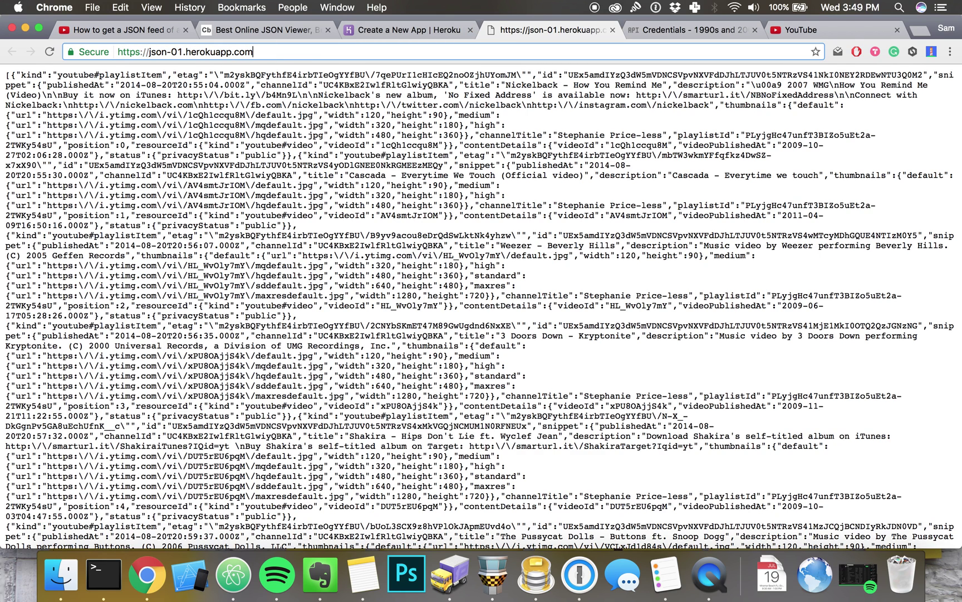
type("/")
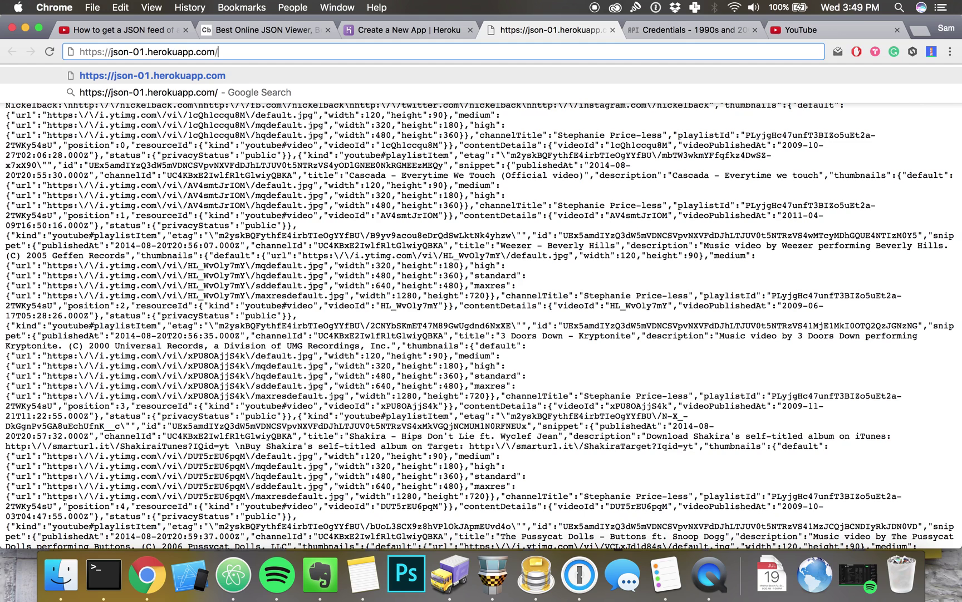
type("PLx0sYbCqOb8TBPRdmBHs5lftvv9TPboYG")
key("Return")
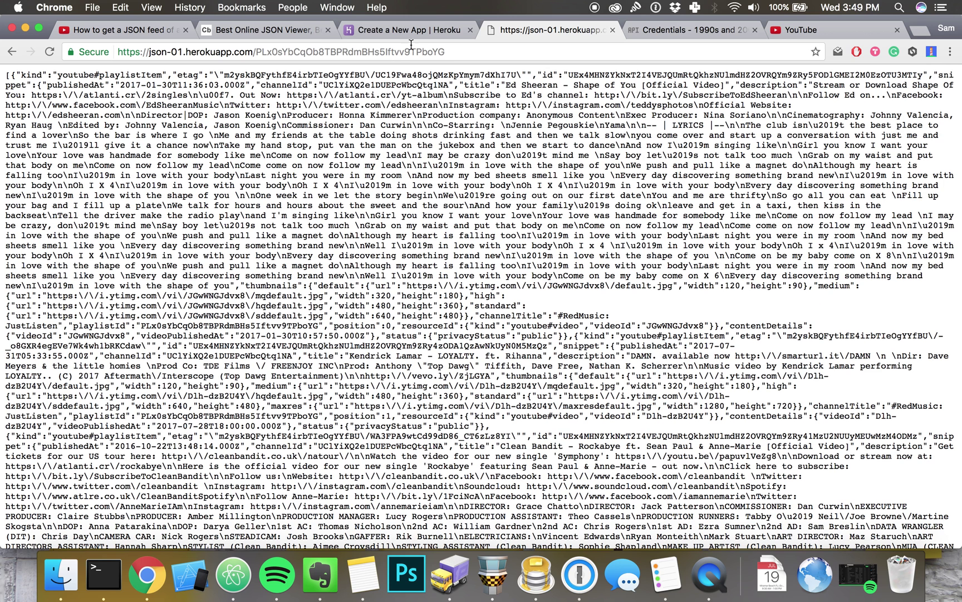
left_click(342, 51)
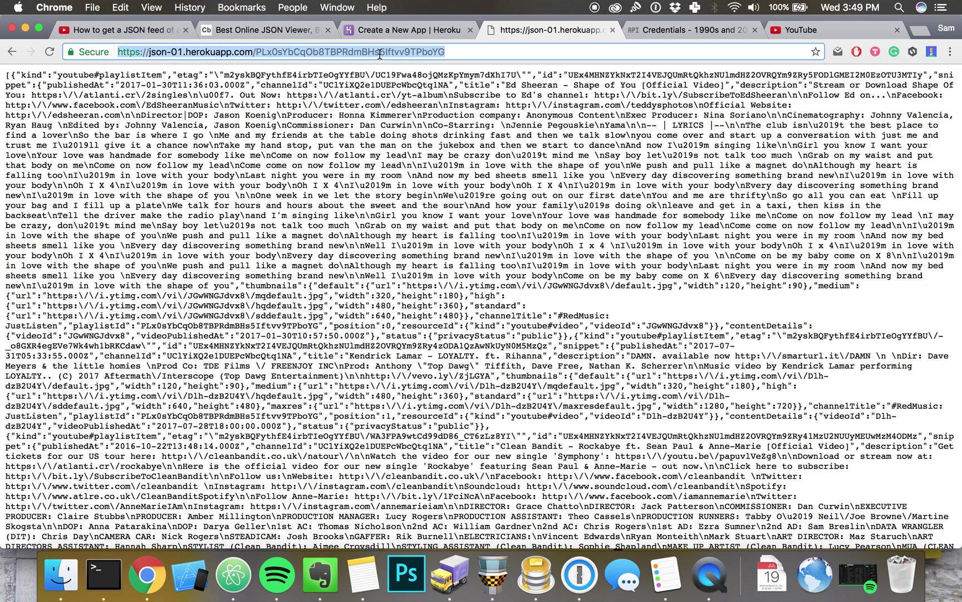
Step: Review the Heroku deploy settings, then select the json-01 app's address in the URL bar
left_click(369, 31)
scroll(514, 251, "up", 10)
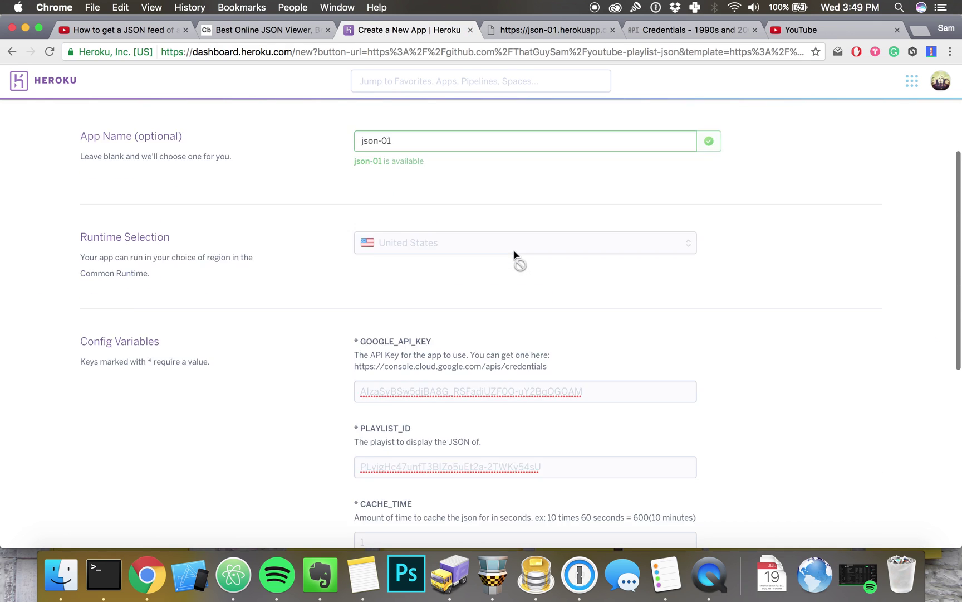
scroll(307, 334, "down", 2)
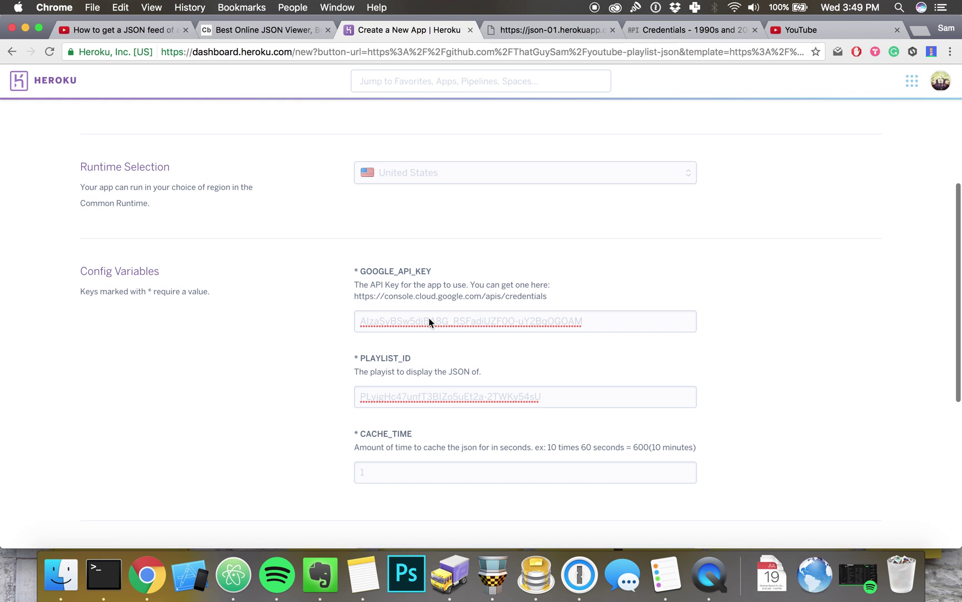
left_click(511, 22)
left_click(252, 52)
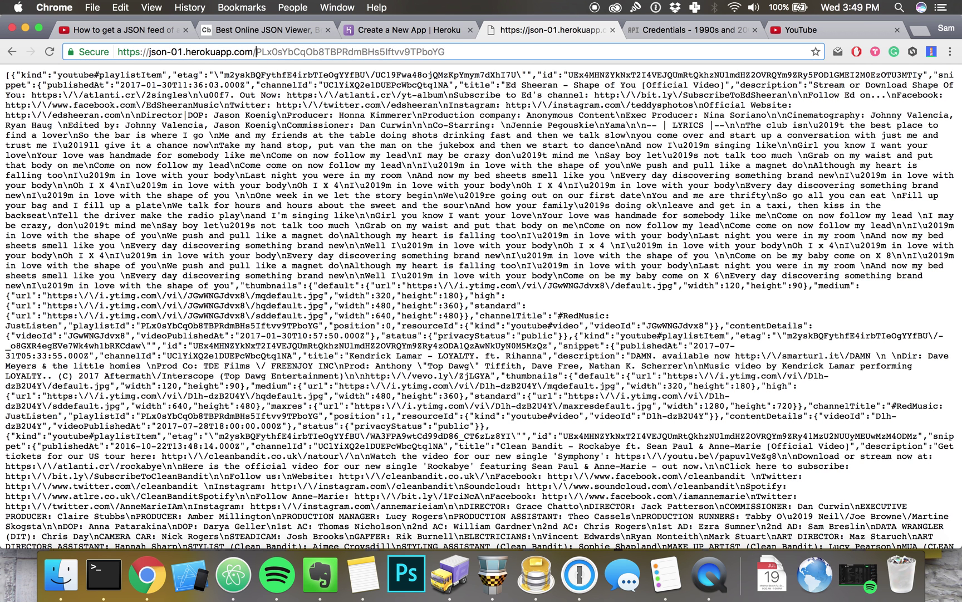
key("shift+End")
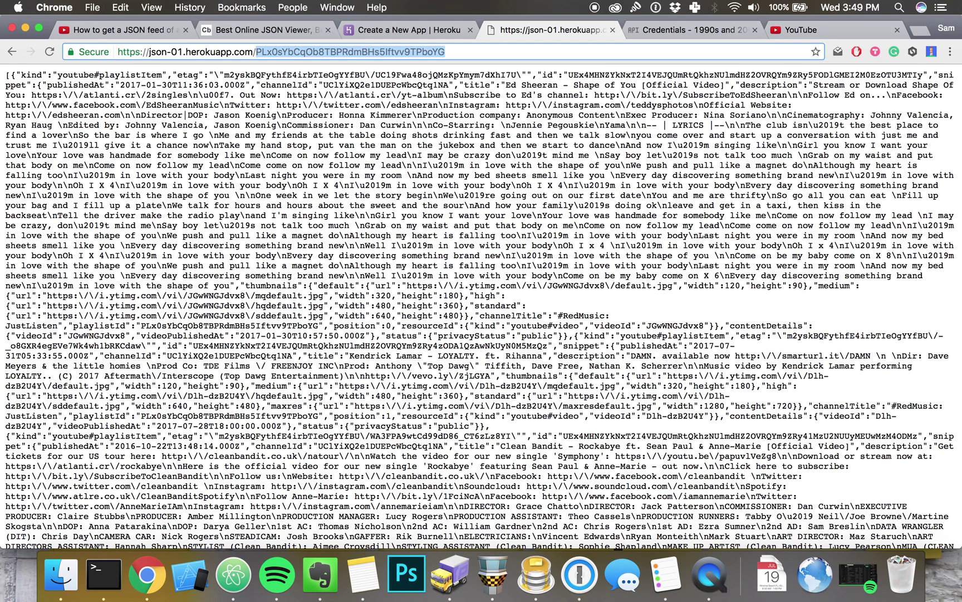
key("shift+Home")
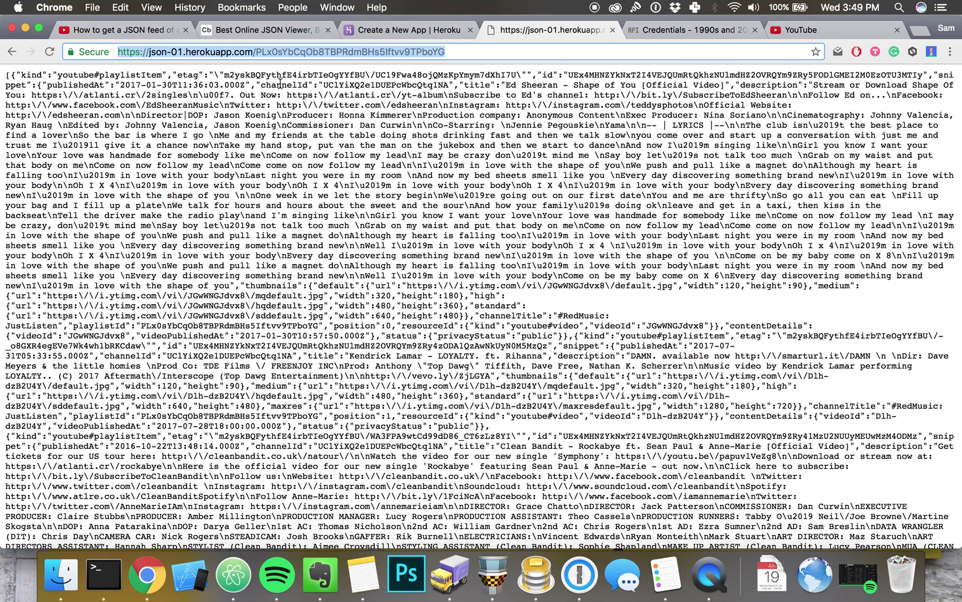
left_click(291, 30)
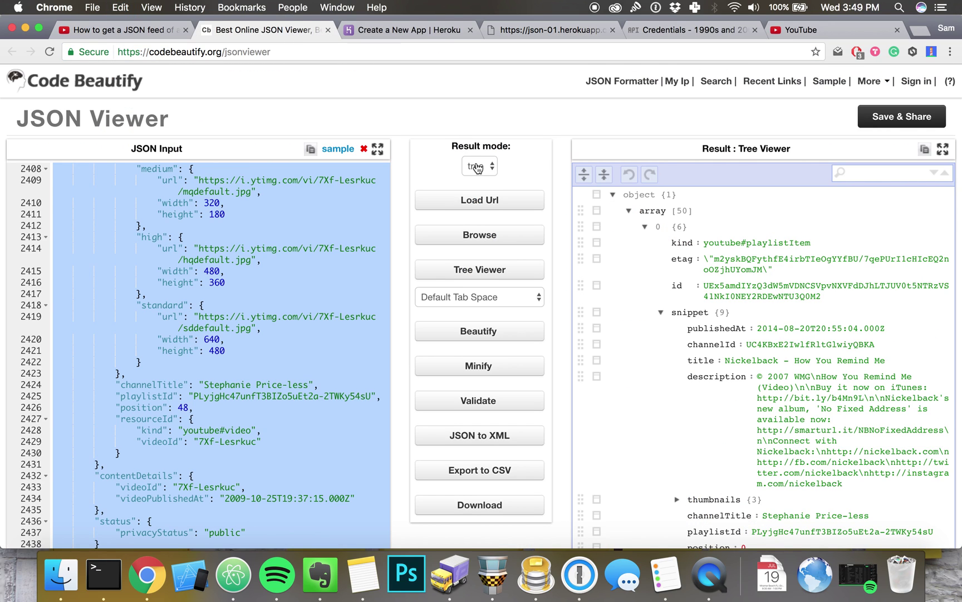
Step: Load the new herokuapp URL into Code Beautify and scroll the Ed Sheeran–led tree
left_click(493, 209)
type("https://json-01.herokuapp.com/PLx0sYbCqOb8TBPRdmBHs5Iftvv9TPboYG")
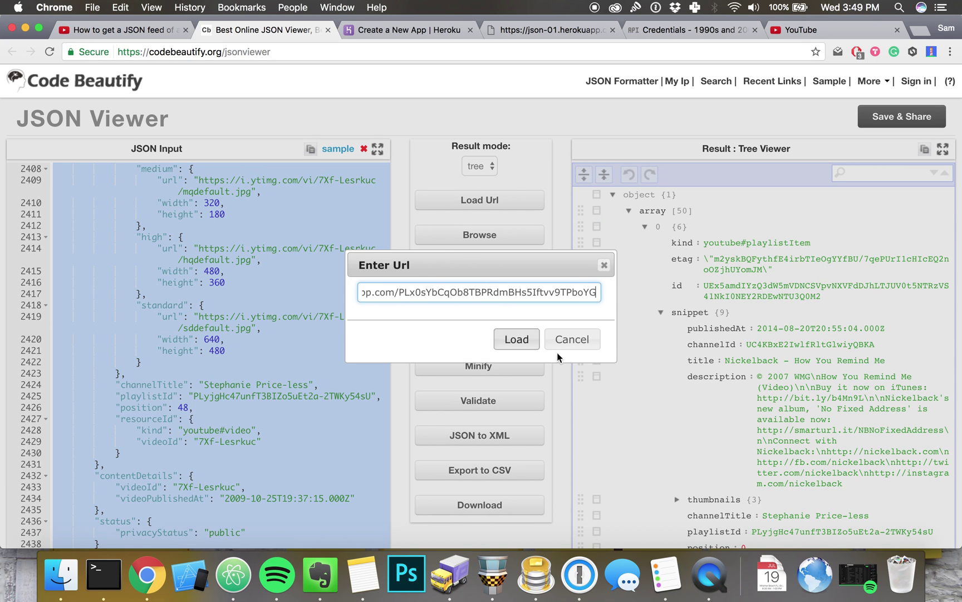
left_click(521, 343)
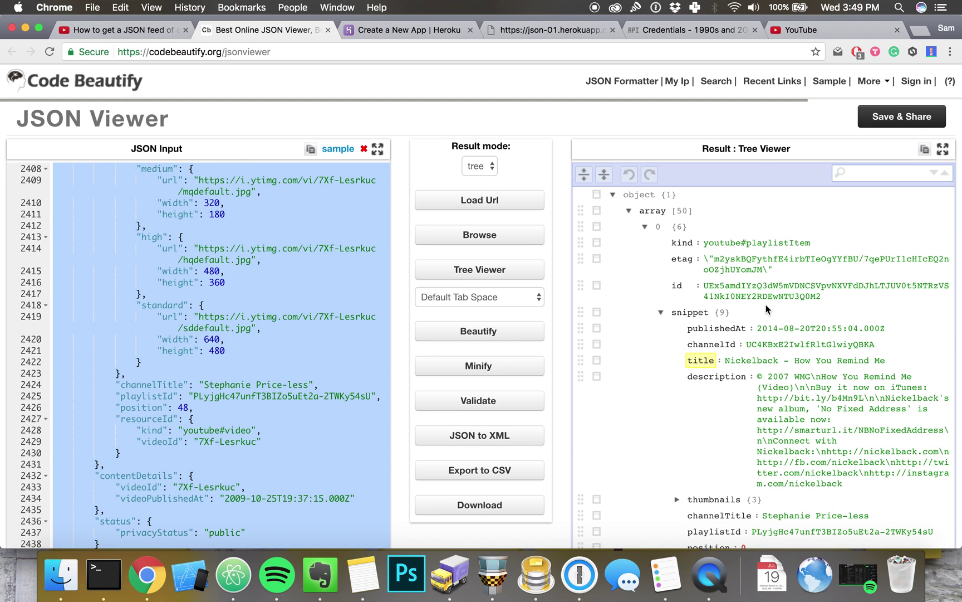
scroll(766, 309, "down", 3)
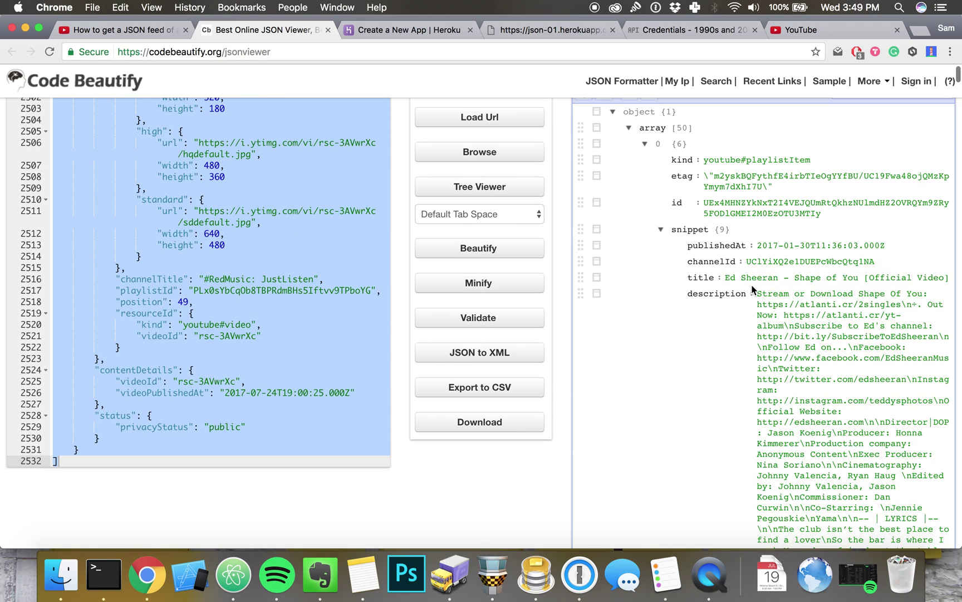
scroll(805, 390, "down", 15)
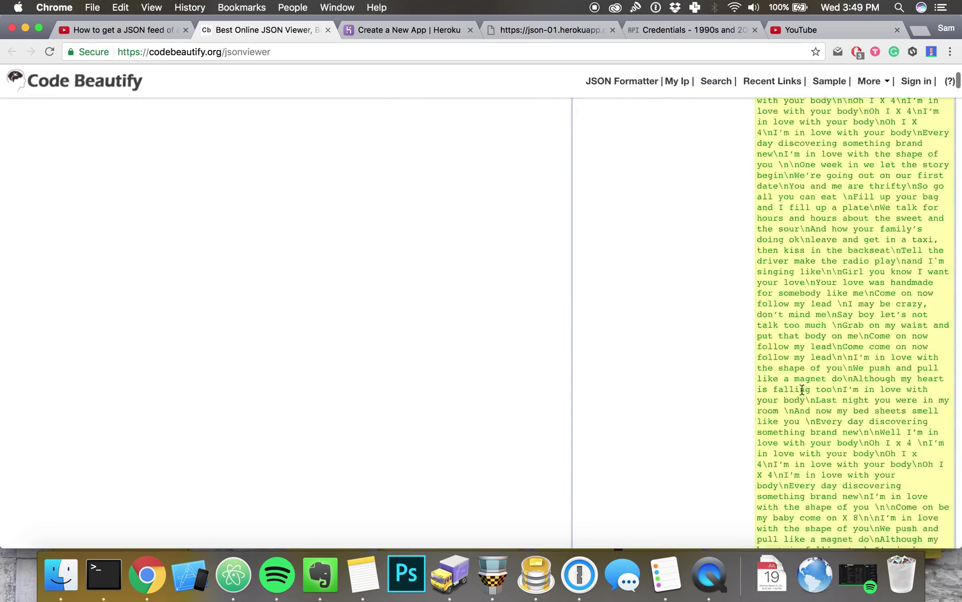
scroll(802, 389, "up", 20)
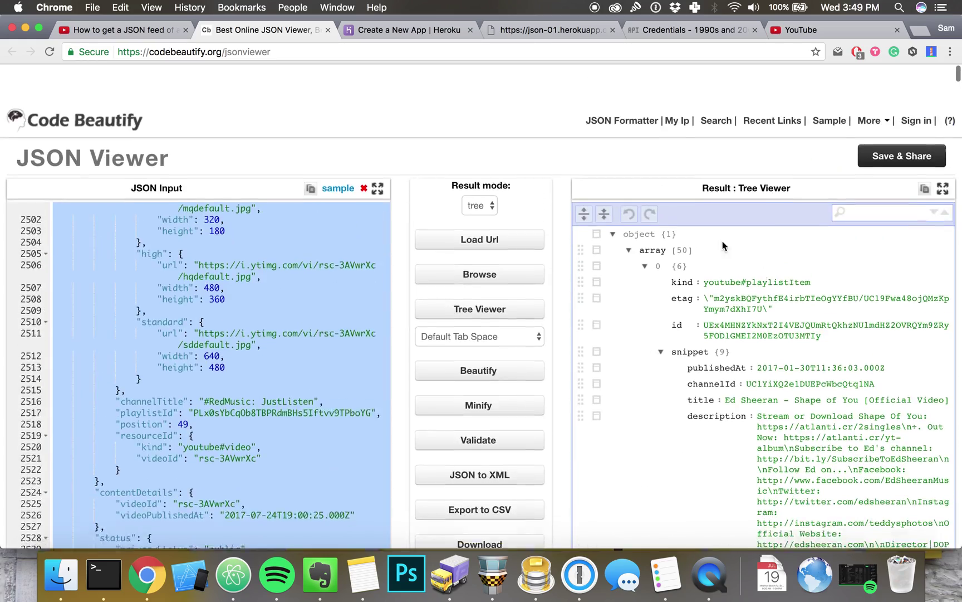
Step: Return to the raw json-01 page and select the playlist ID in its URL
left_click(426, 35)
left_click(539, 32)
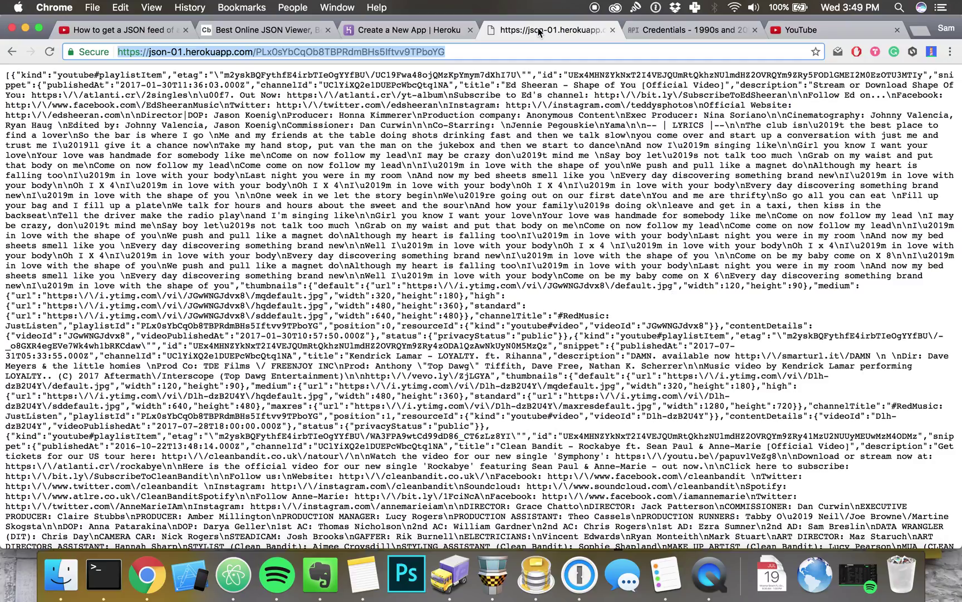
left_click(379, 47)
mouse_move(252, 49)
left_mouse_down()
mouse_move(465, 46)
mouse_move(266, 51)
left_mouse_up()
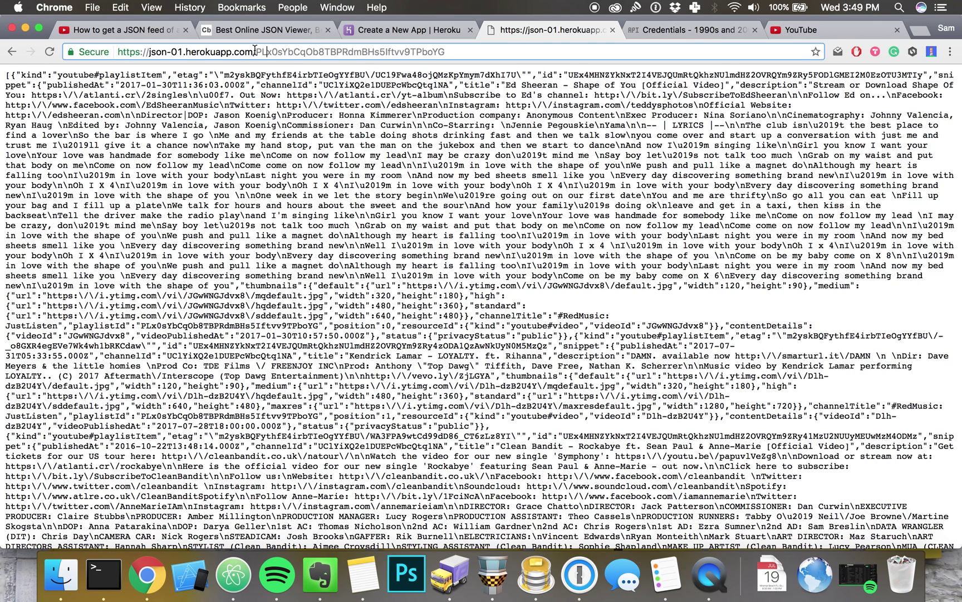